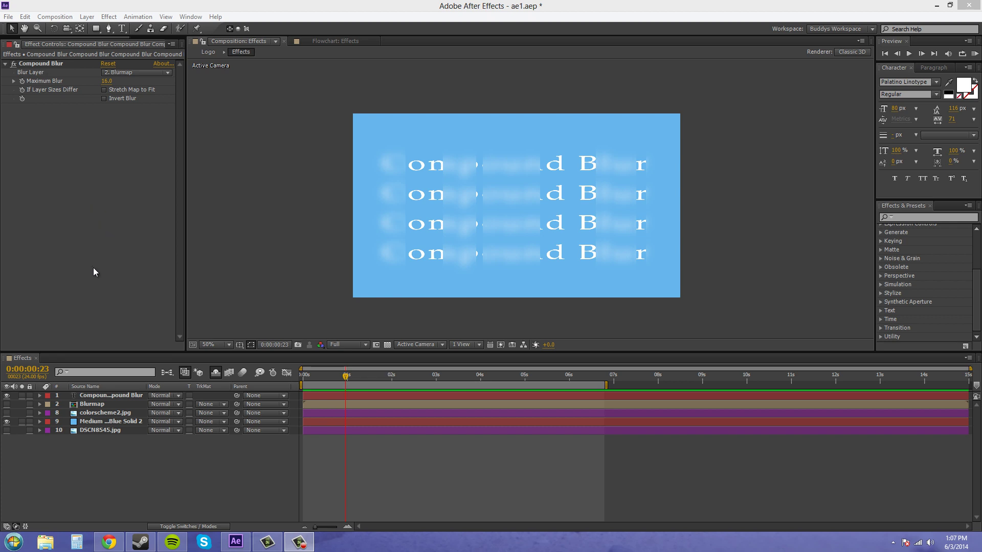
- Set the text's Compound Blur Blur Layer to None so the text appears sharp
click(45, 65)
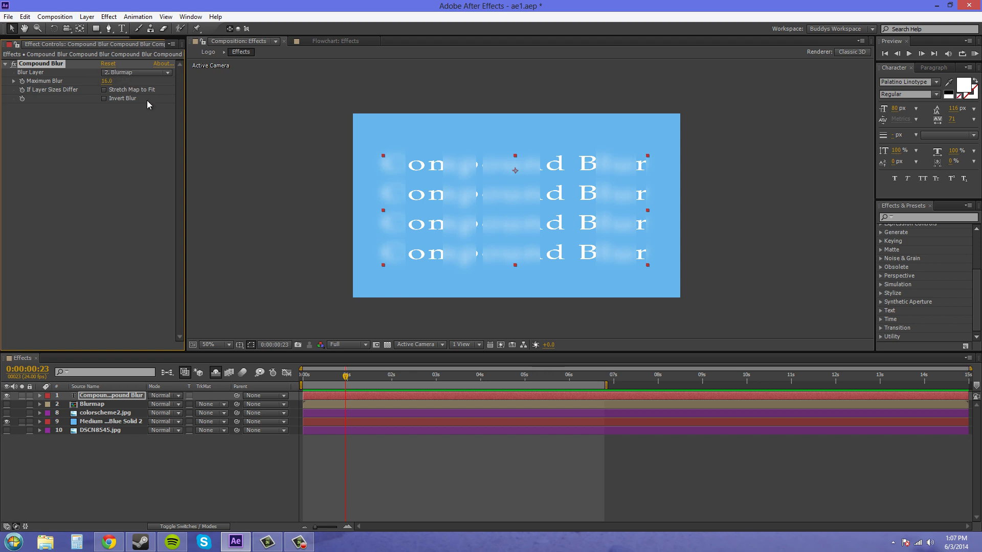
click(154, 75)
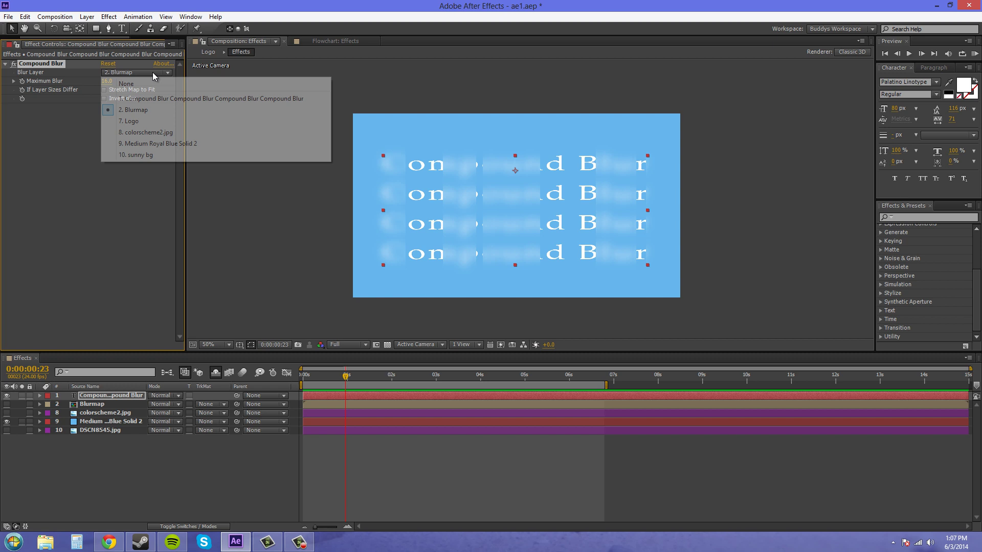
click(118, 84)
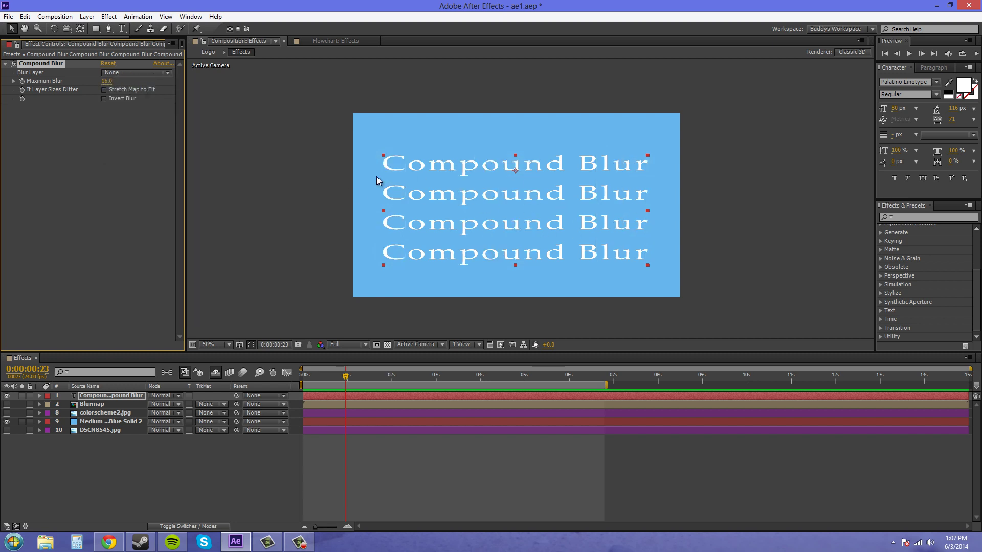
click(95, 405)
click(97, 395)
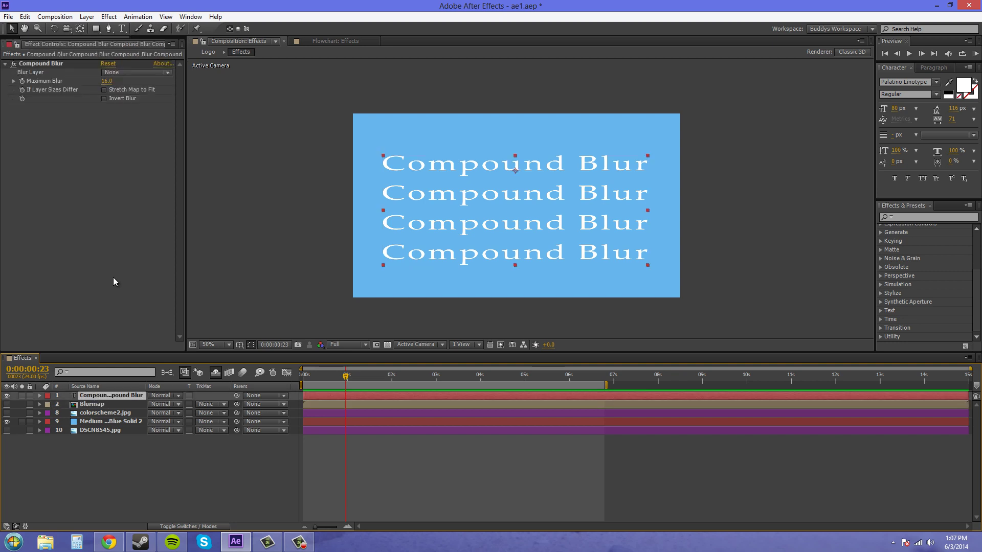
- Switch the Blur Layer to Blurmap, then to the Logo layer, comparing results
click(137, 72)
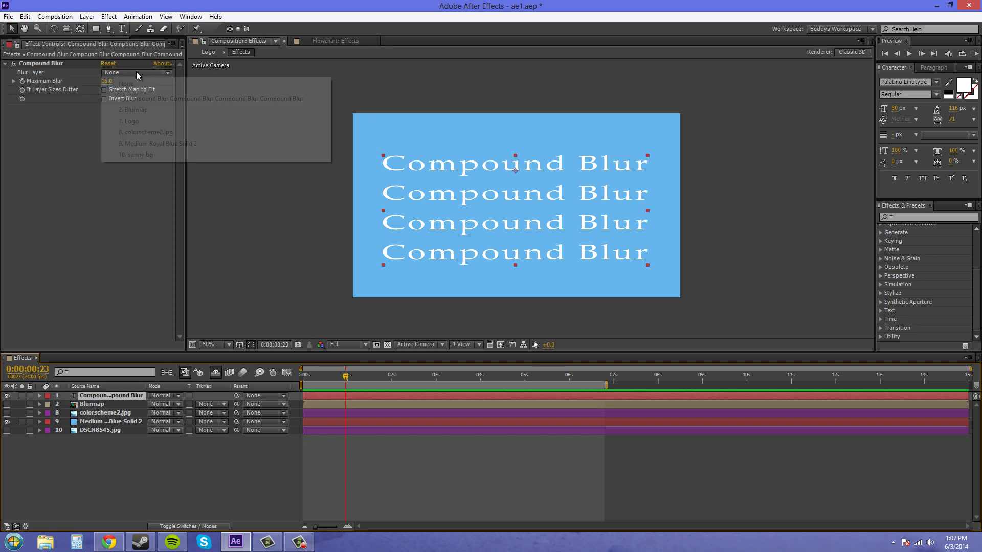
click(147, 111)
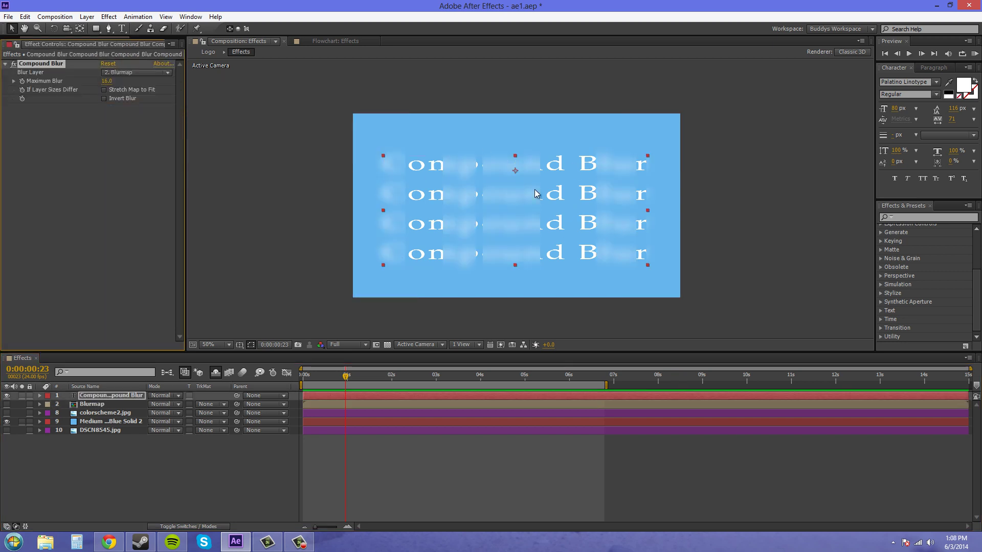
click(140, 78)
click(138, 125)
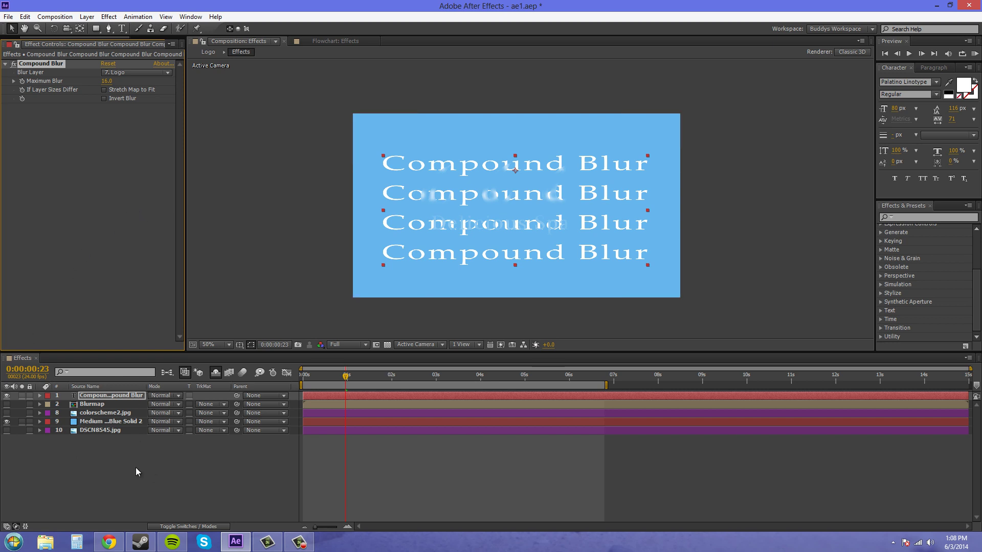
- Delete the Blurmap layer and remove the Compound Blur effect from the text layer
click(129, 493)
click(113, 397)
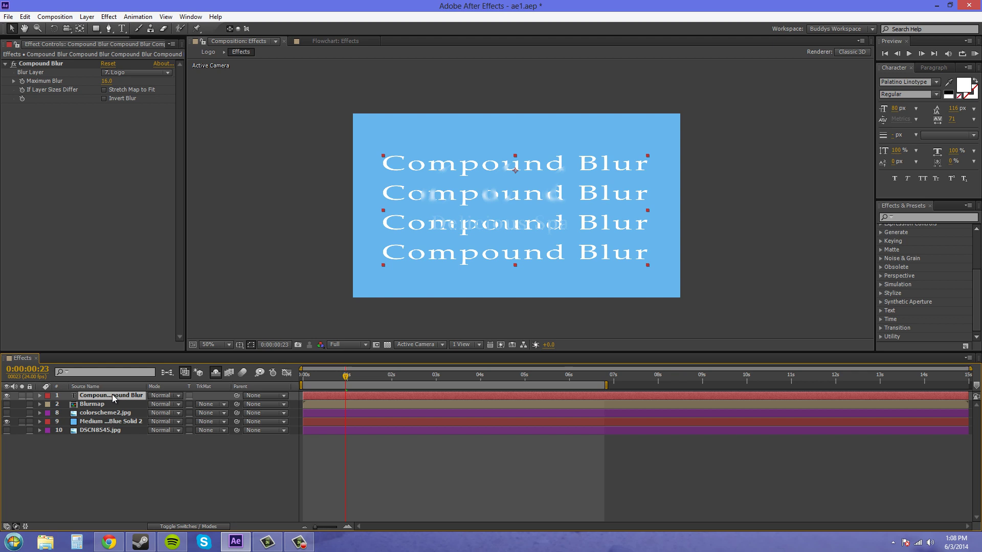
click(96, 405)
key(Delete)
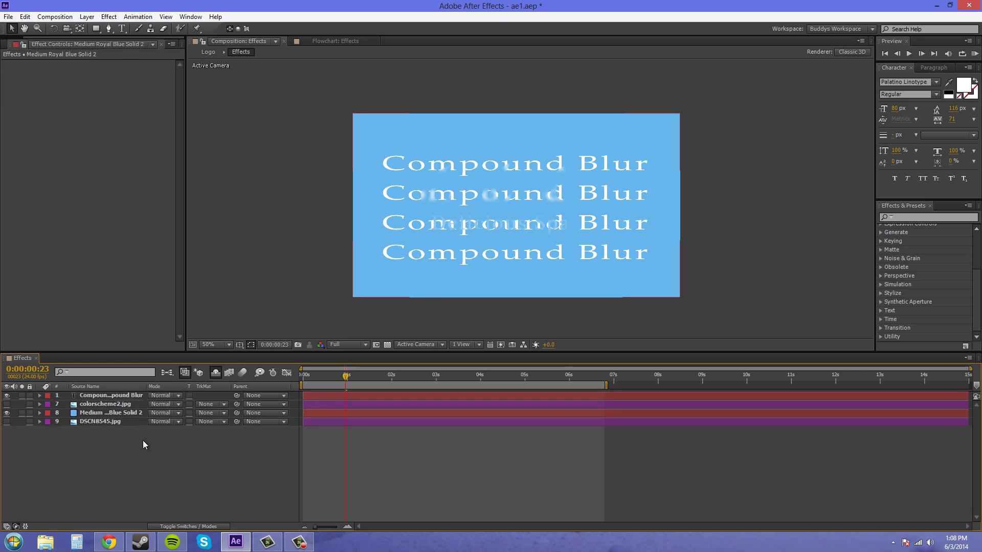
click(111, 398)
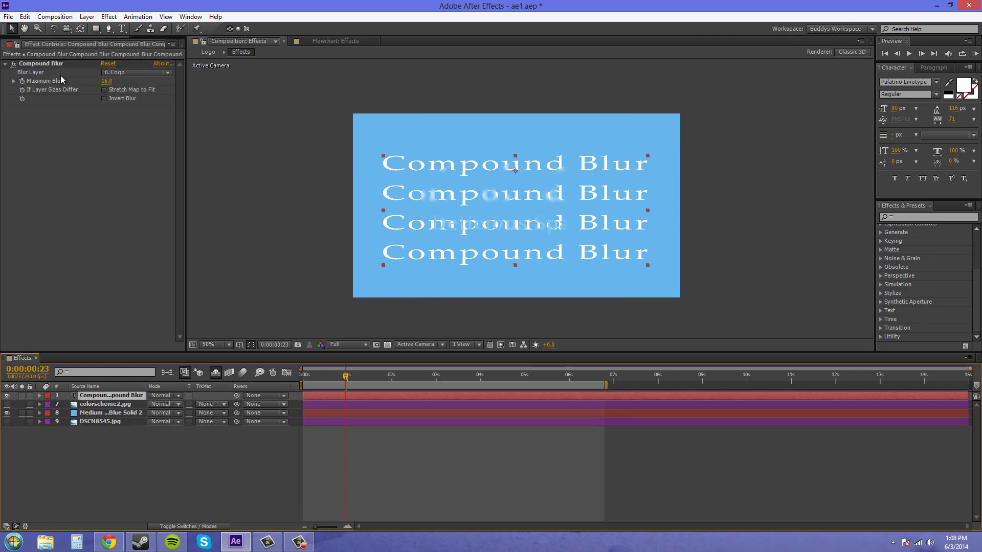
click(55, 69)
key(Delete)
- Scale the text layer up into three large lines and move it up in the frame
drag(564, 213, 564, 211)
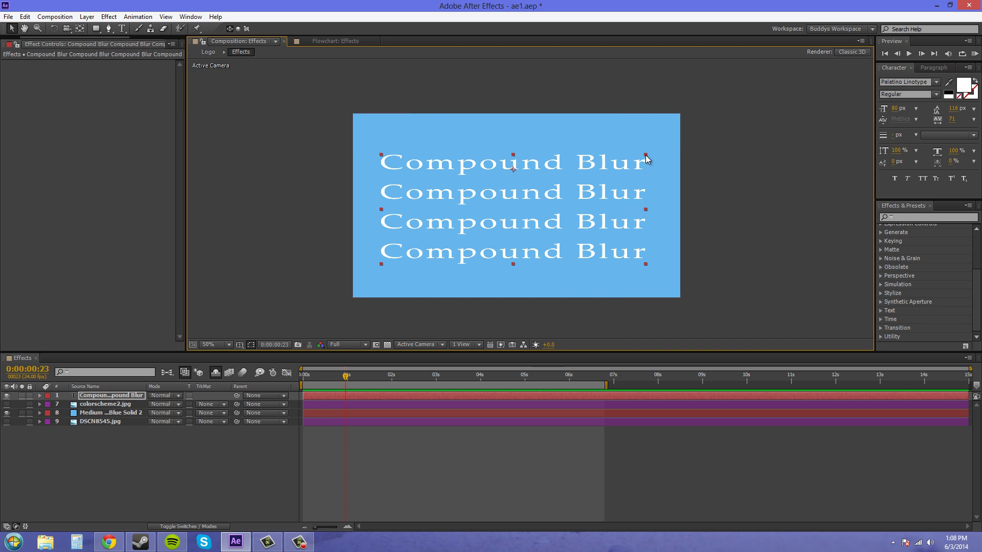
drag(647, 154, 681, 113)
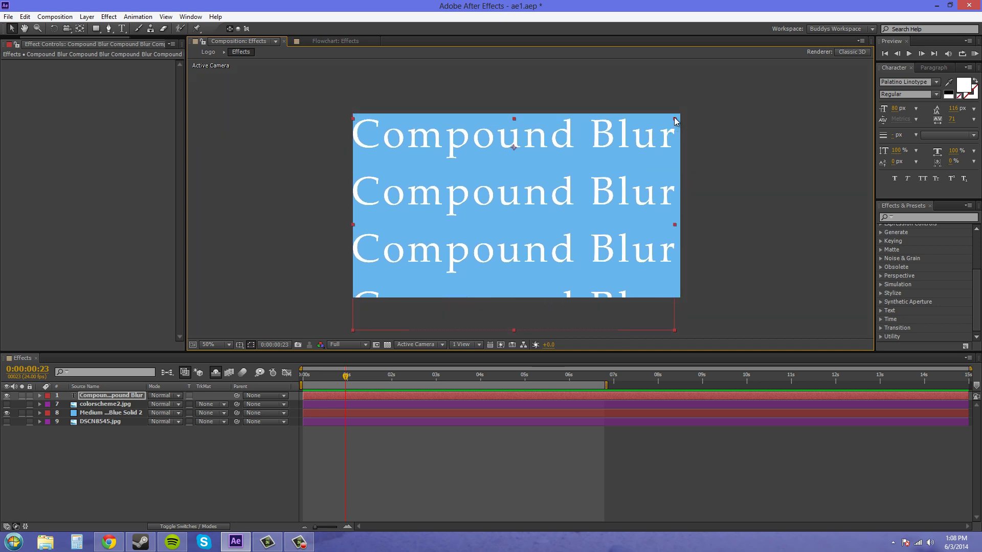
drag(675, 121, 685, 111)
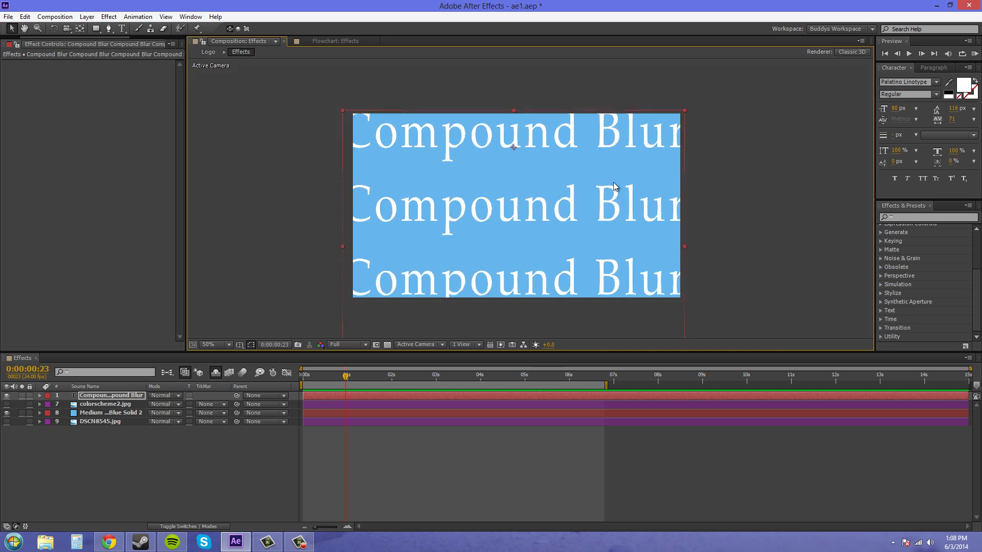
drag(614, 183, 616, 126)
click(759, 175)
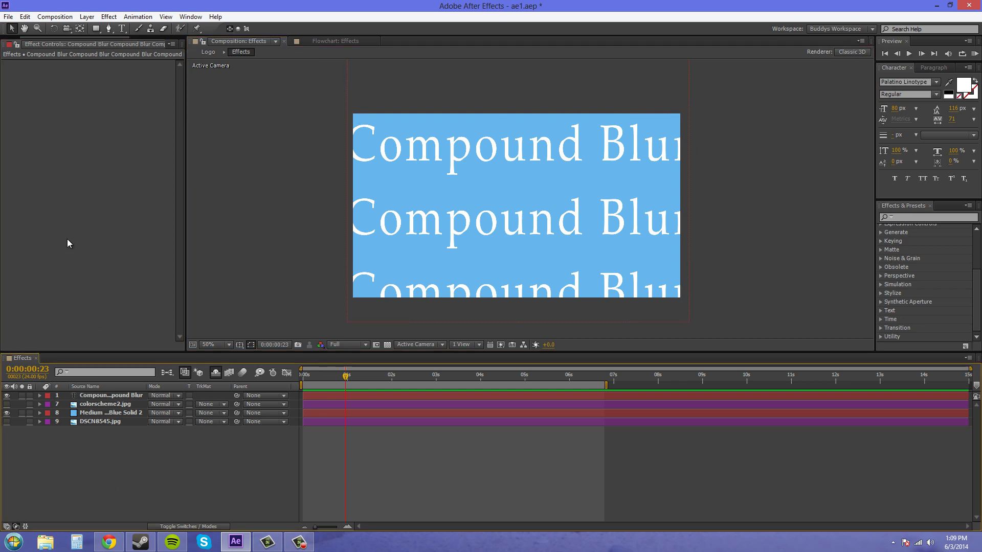
- Show the Project panel and collapse the Video and Images folders
drag(119, 38, 12, 43)
click(12, 44)
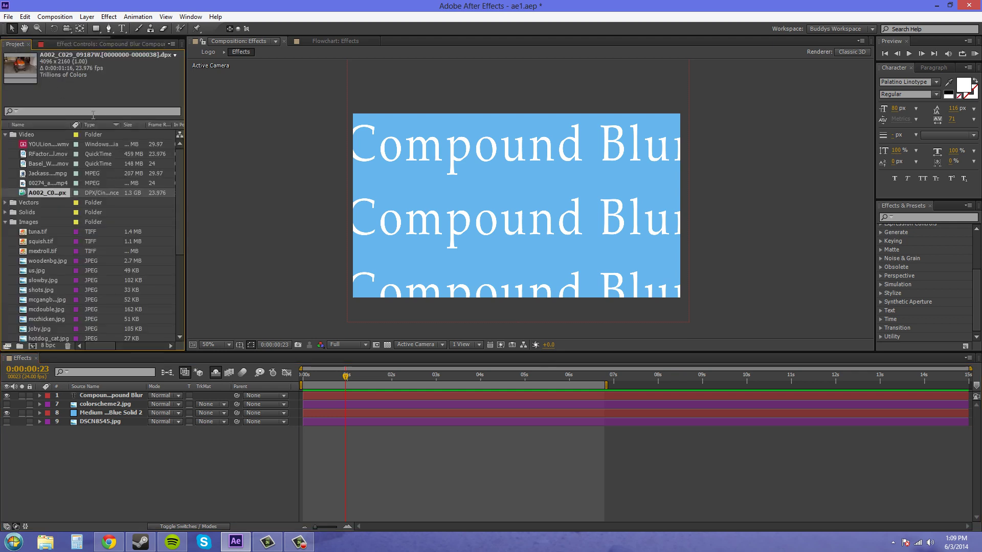
click(5, 135)
click(5, 164)
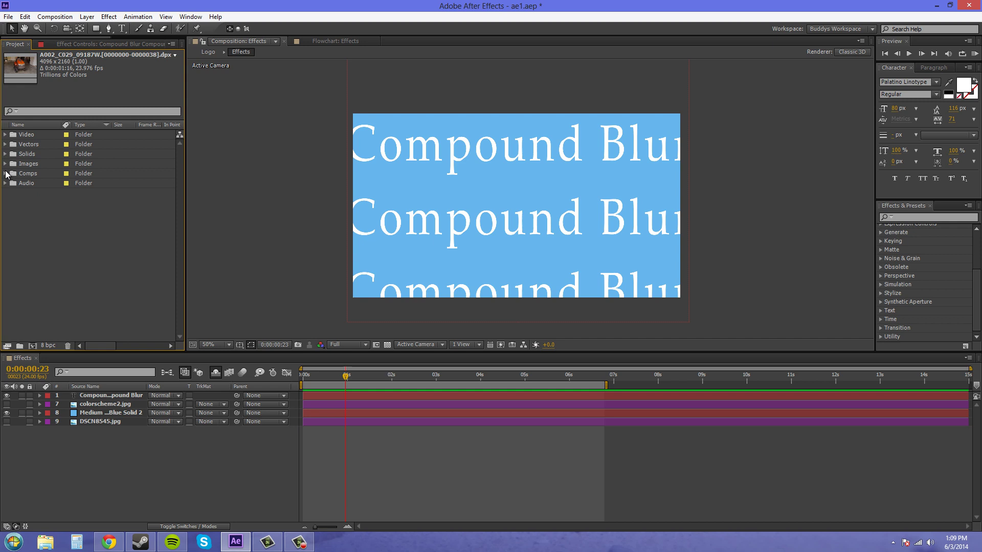
- Check the Effects composition settings (1280×720, 24 fps) and accept them unchanged
click(21, 365)
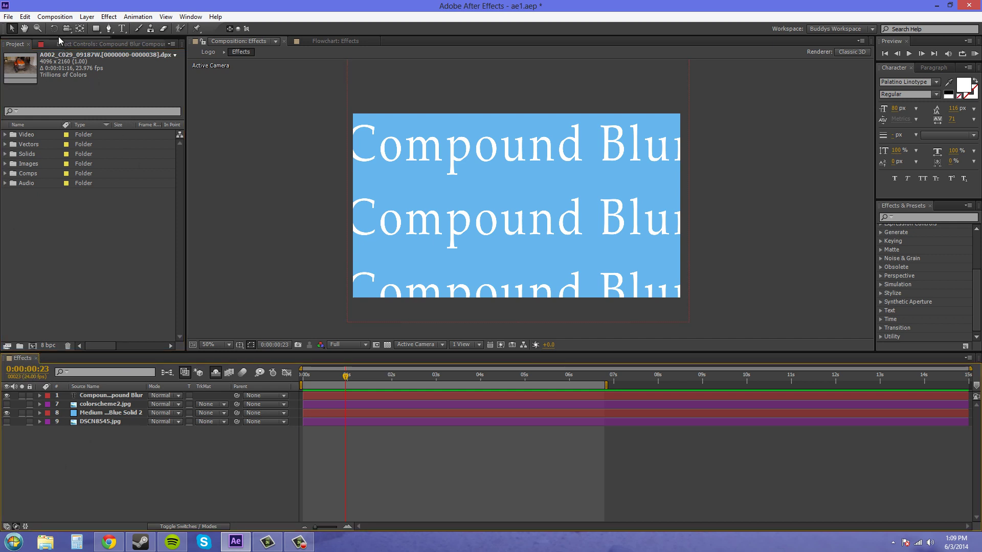
click(56, 17)
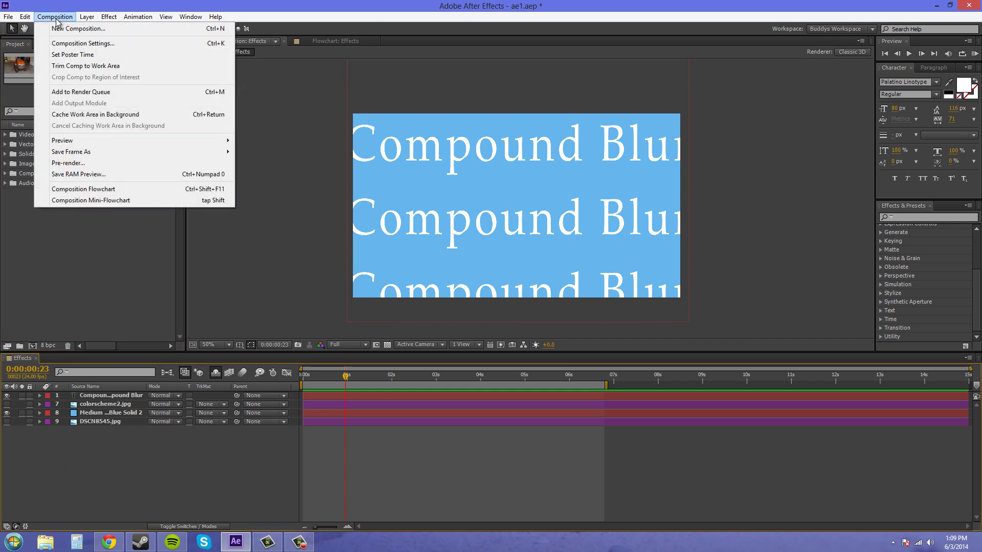
click(70, 43)
drag(443, 158, 720, 158)
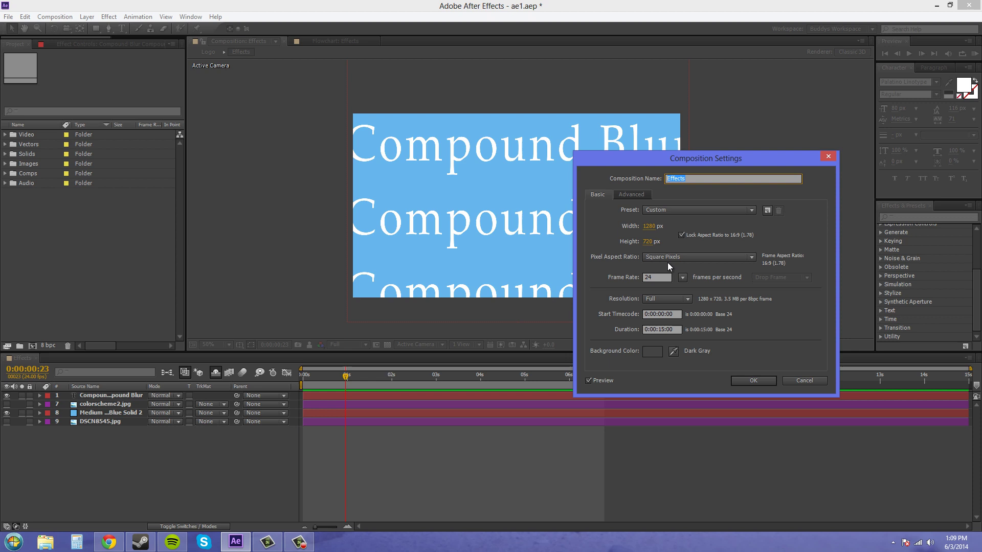
click(751, 380)
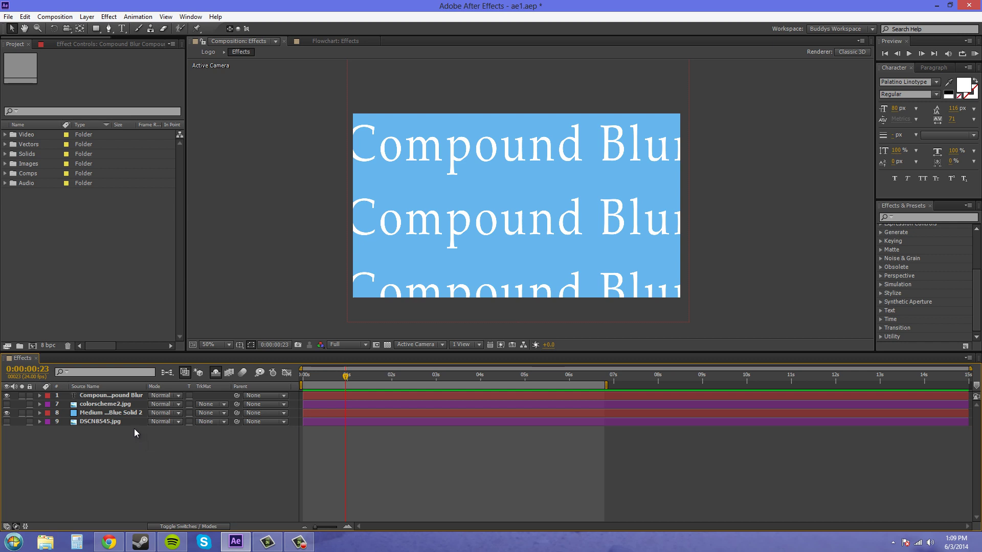
- Create a white, comp-sized 1280×720 solid named BlurWhite
click(87, 17)
mouse_move(90, 30)
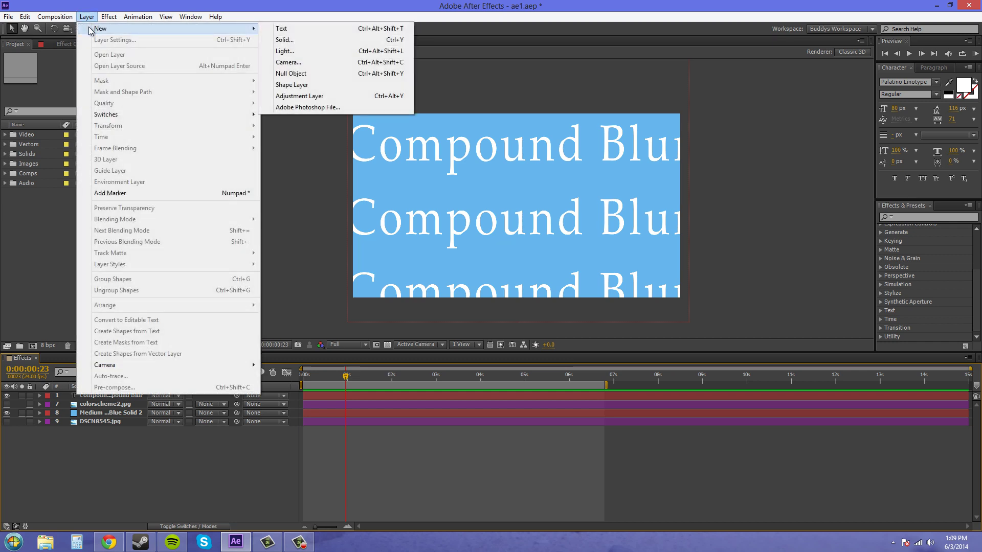
click(291, 40)
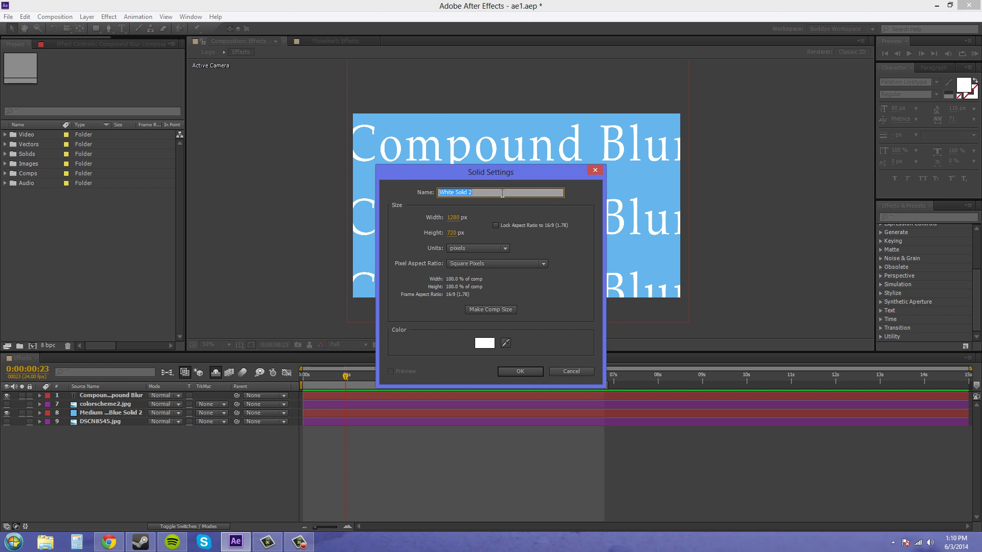
text(BlurWhite)
click(518, 370)
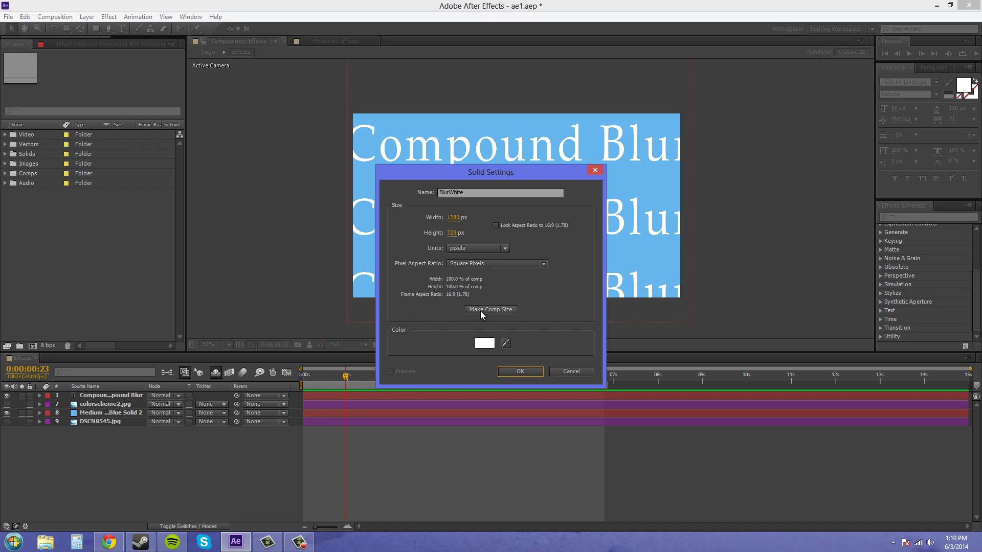
click(494, 310)
click(521, 371)
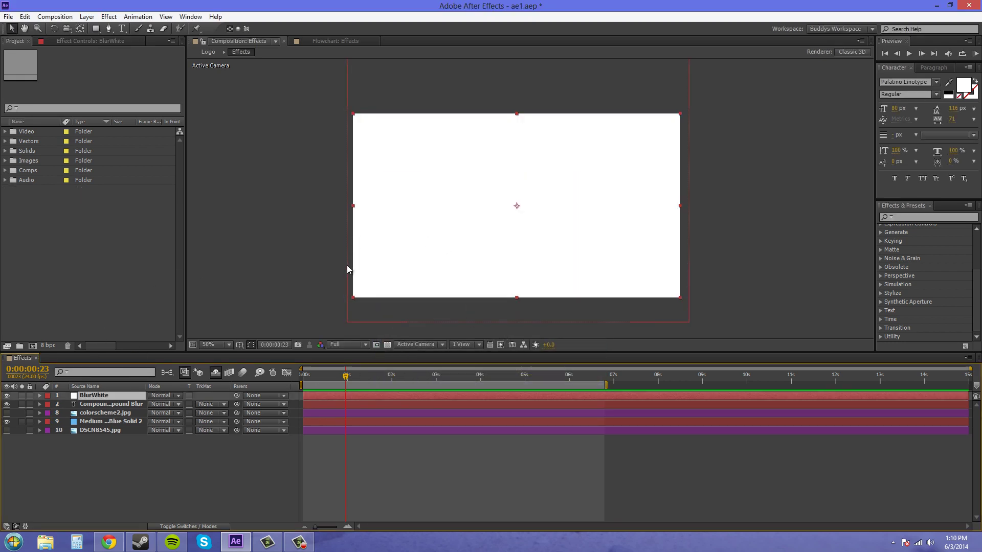
- Set up the Rectangle tool with a black (000000) fill and no layer selected
click(97, 29)
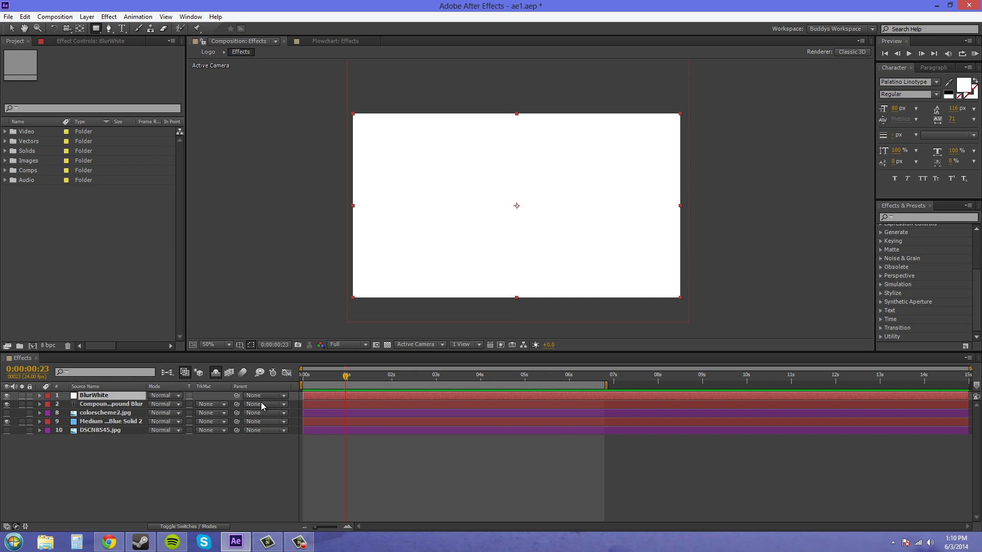
click(177, 460)
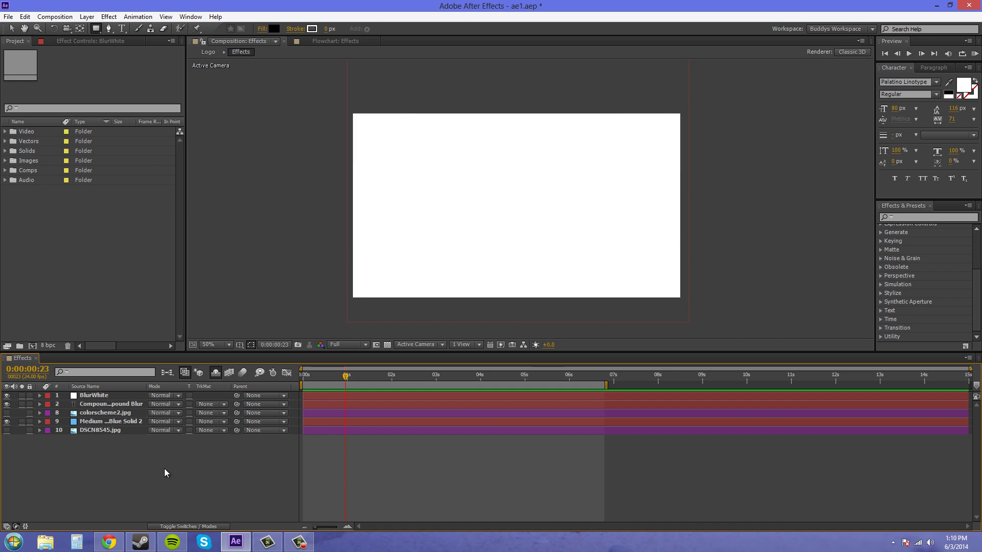
click(275, 29)
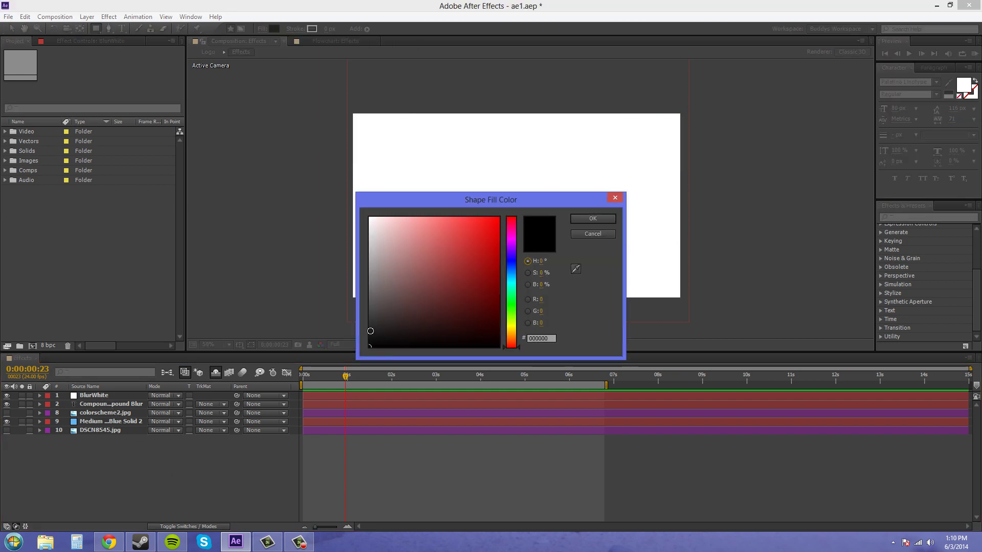
click(592, 218)
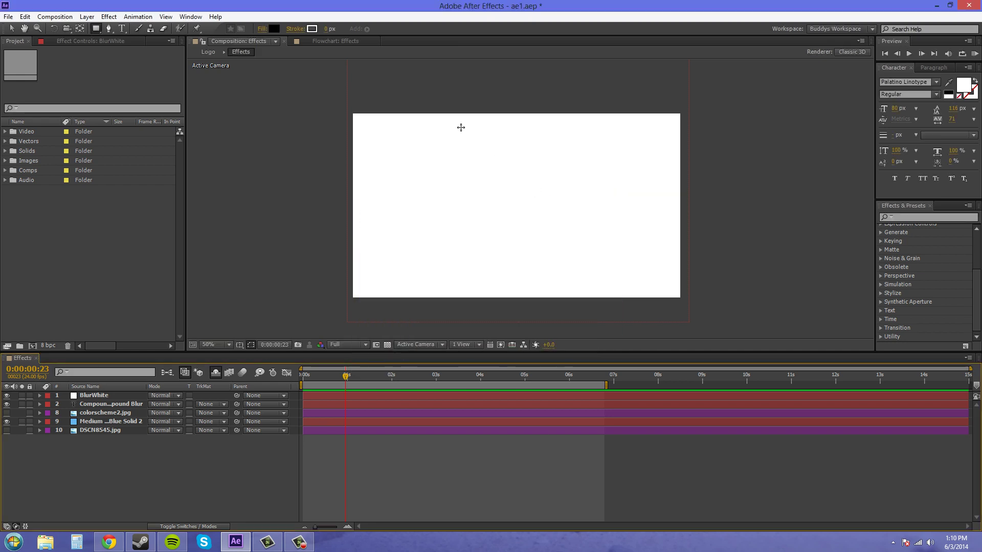
- Draw four tall black vertical bars of varying widths across the composition
drag(393, 101, 409, 267)
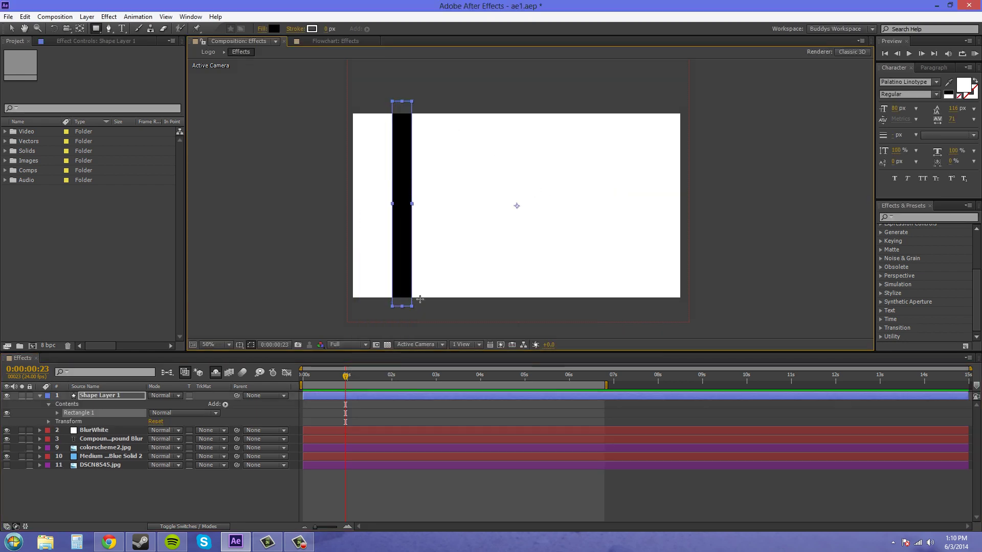
drag(487, 93, 561, 317)
drag(621, 90, 607, 322)
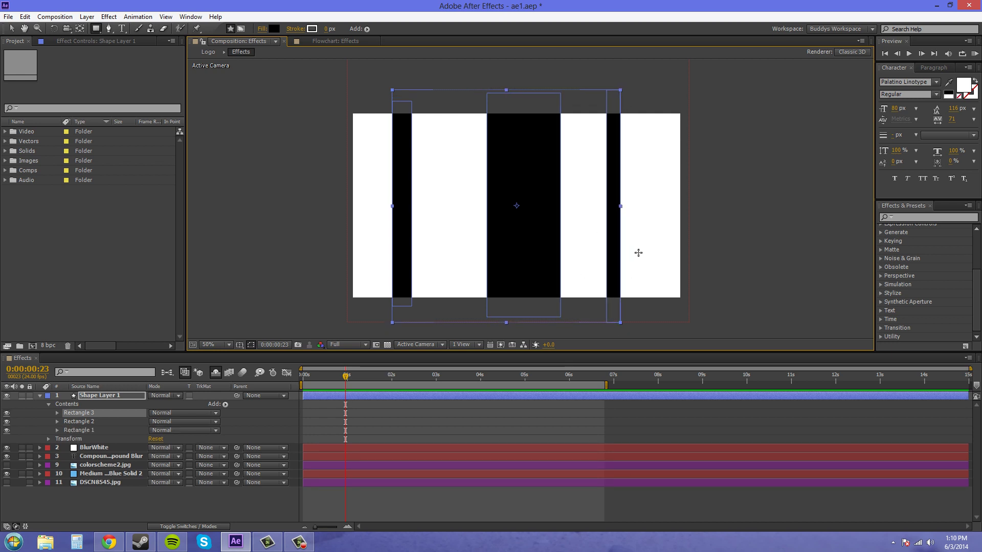
drag(671, 90, 708, 325)
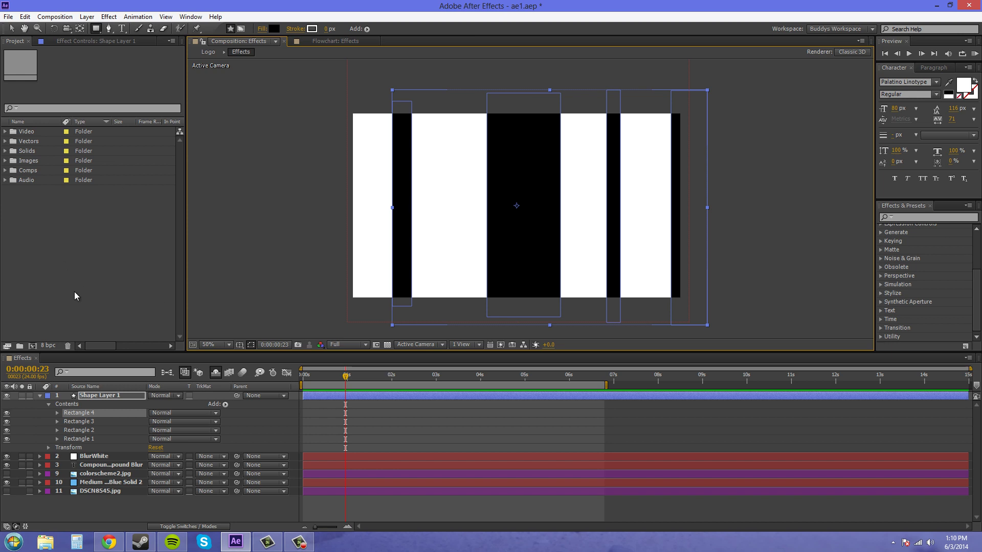
- Select both Shape Layer 1 and the BlurWhite layer
click(95, 462)
click(40, 395)
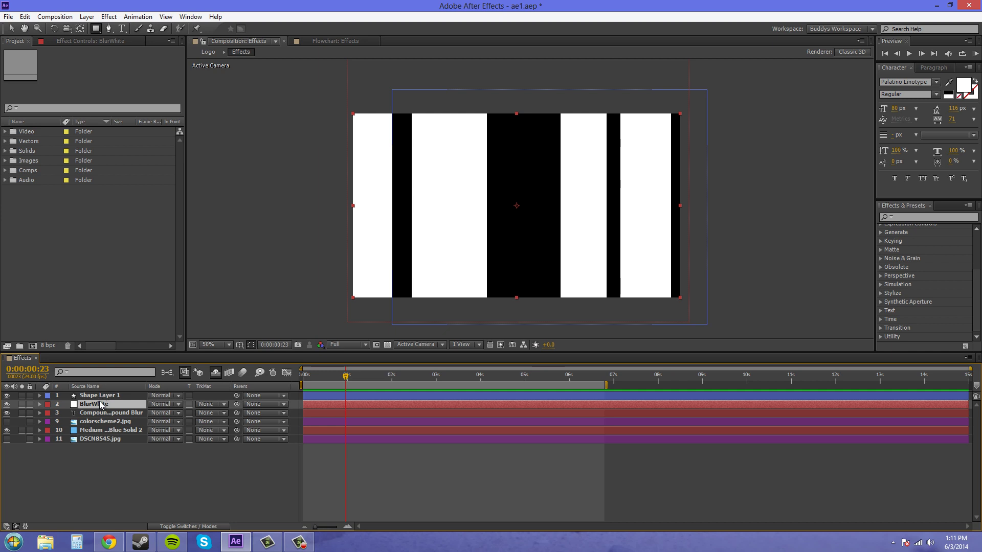
click(115, 474)
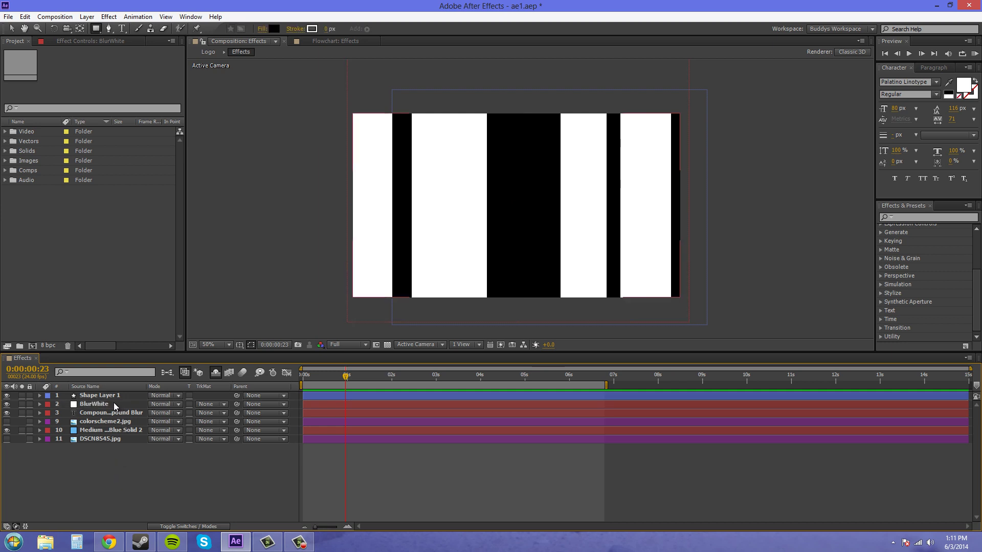
click(109, 402)
shift+click(112, 395)
- Pre-compose the two layers into a composition named BlurMap, moving all attributes
right_click(112, 394)
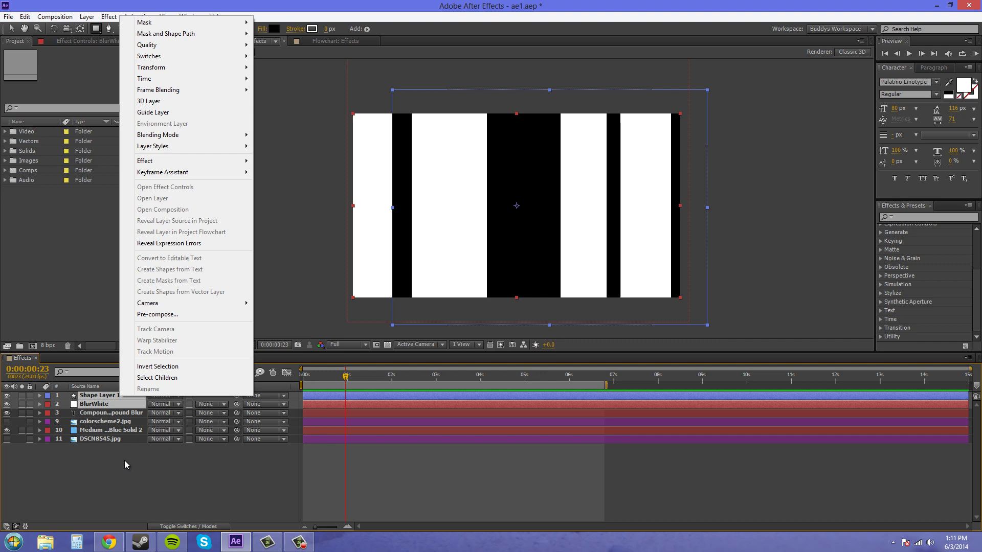
click(104, 409)
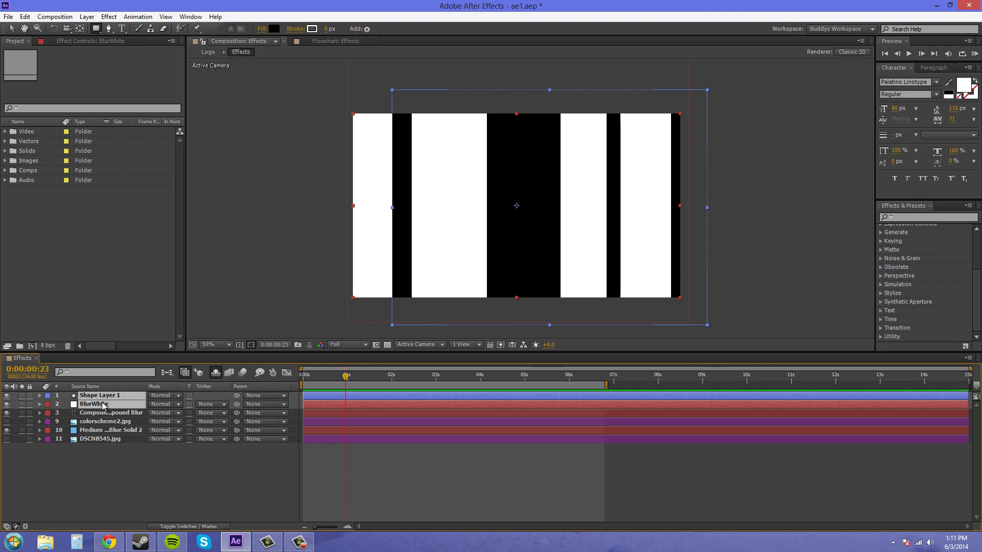
right_click(103, 404)
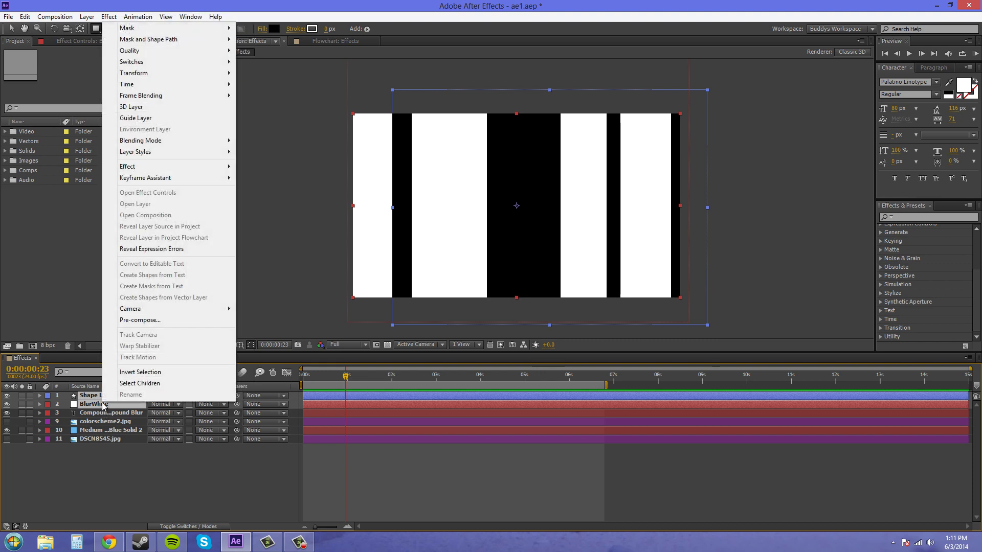
click(145, 322)
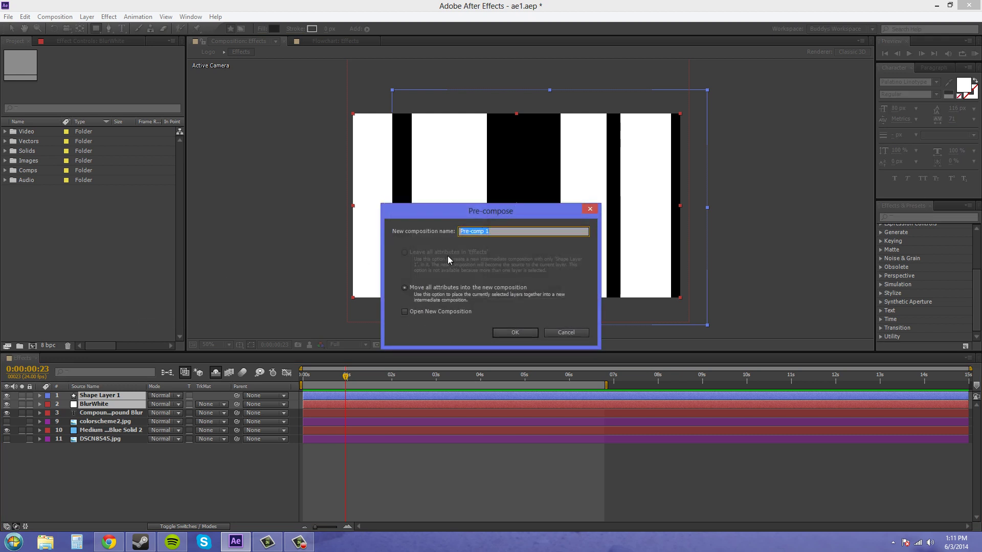
drag(502, 210, 618, 340)
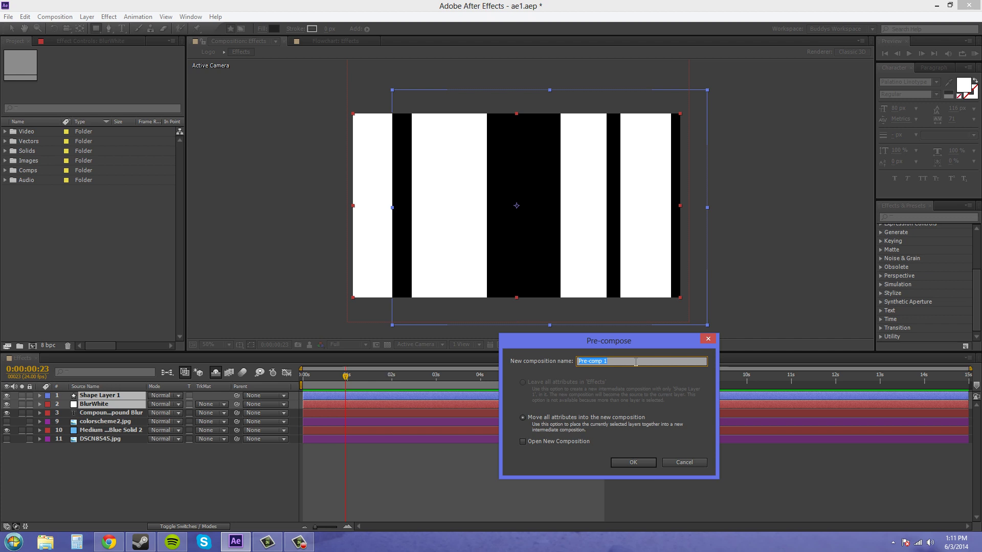
text(BlurMap)
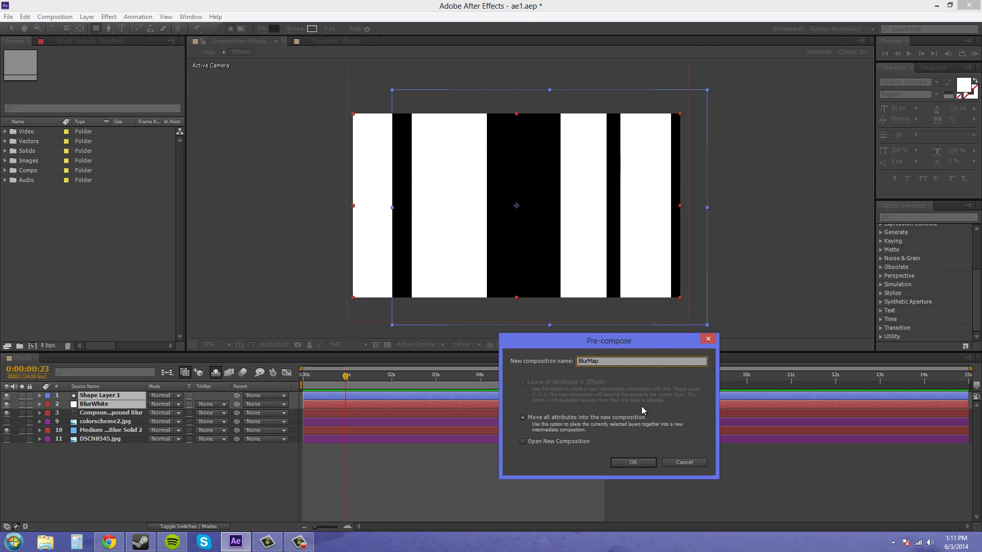
click(633, 462)
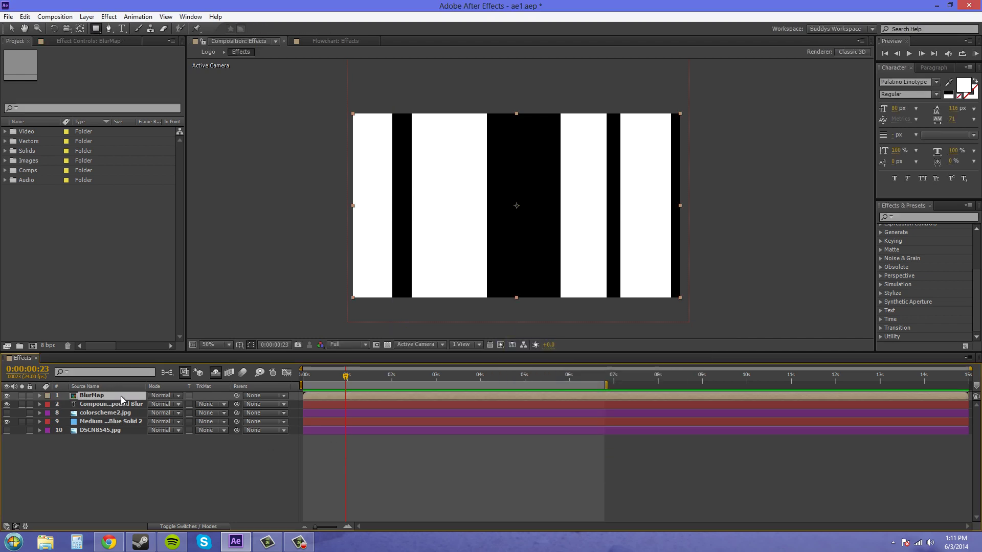
- Hide BlurMap and apply the Compound Blur effect to the Compound Blur text layer
click(6, 398)
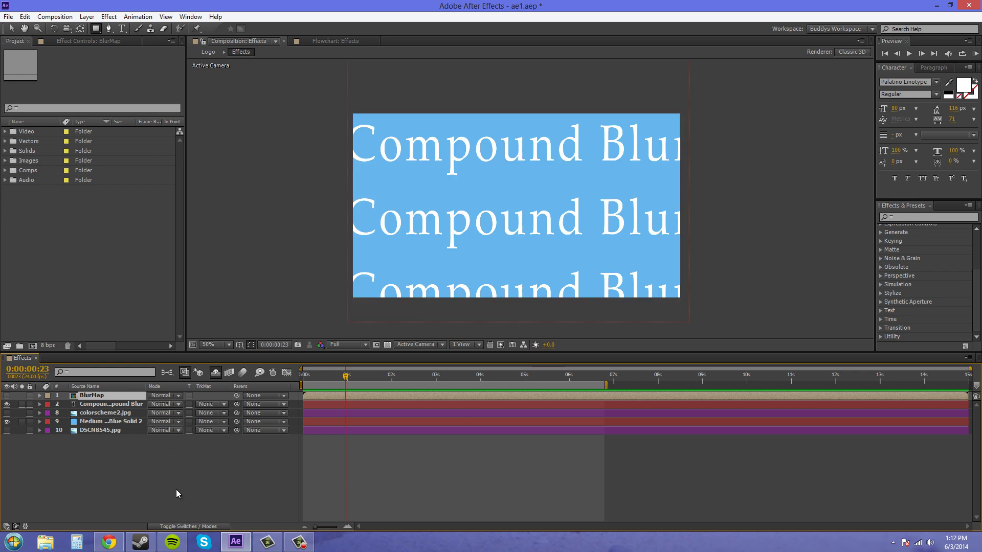
click(108, 405)
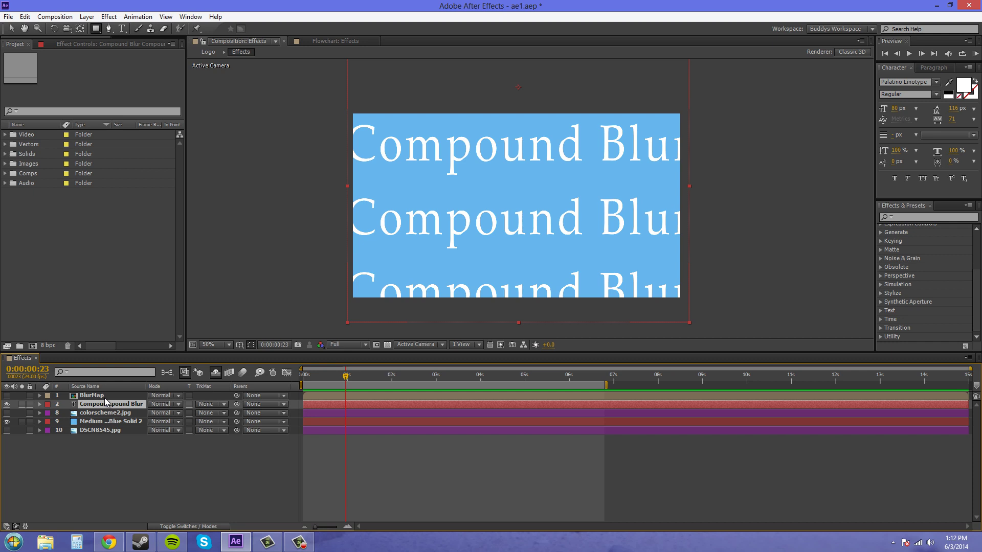
click(904, 216)
text(Compound B)
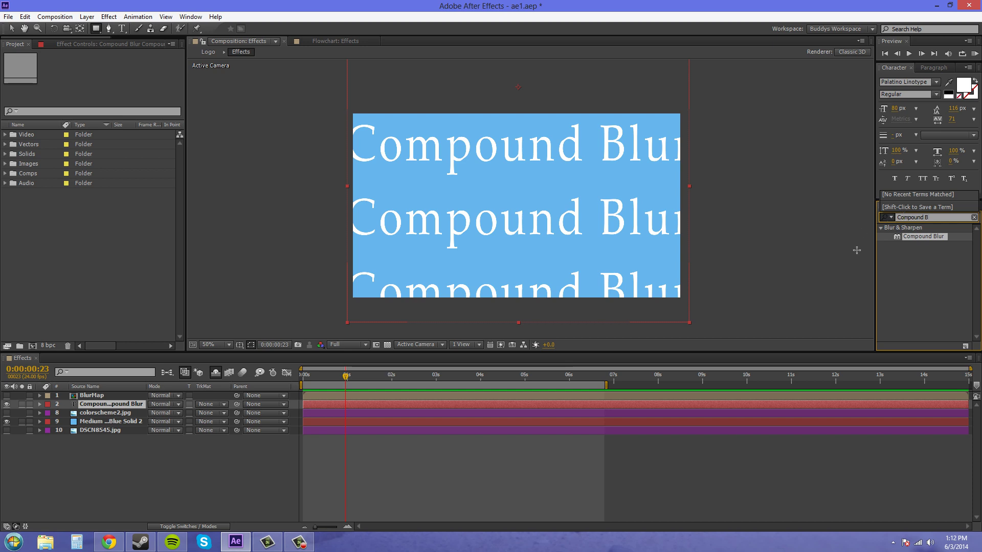
drag(926, 238, 132, 406)
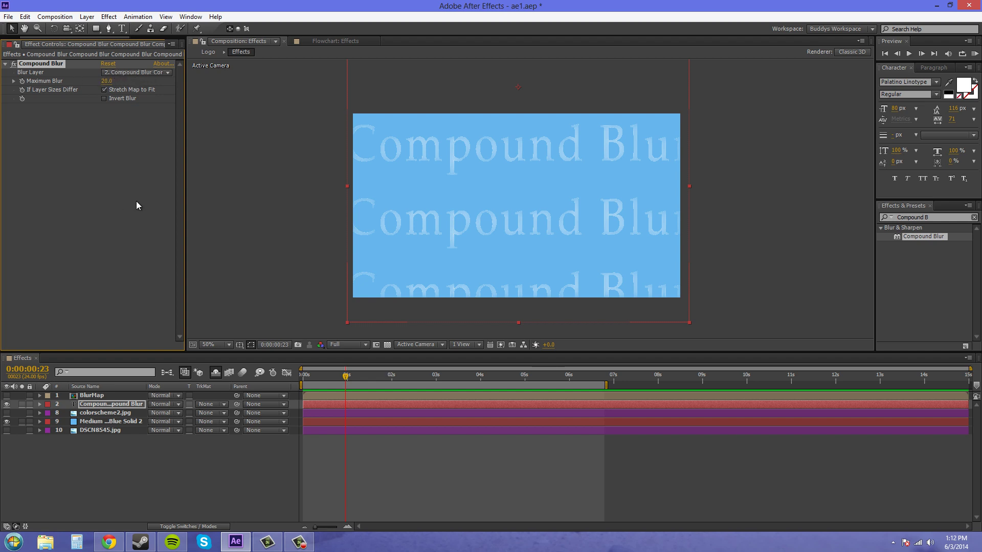
- Choose 1. BlurMap as the Compound Blur's Blur Layer
click(140, 72)
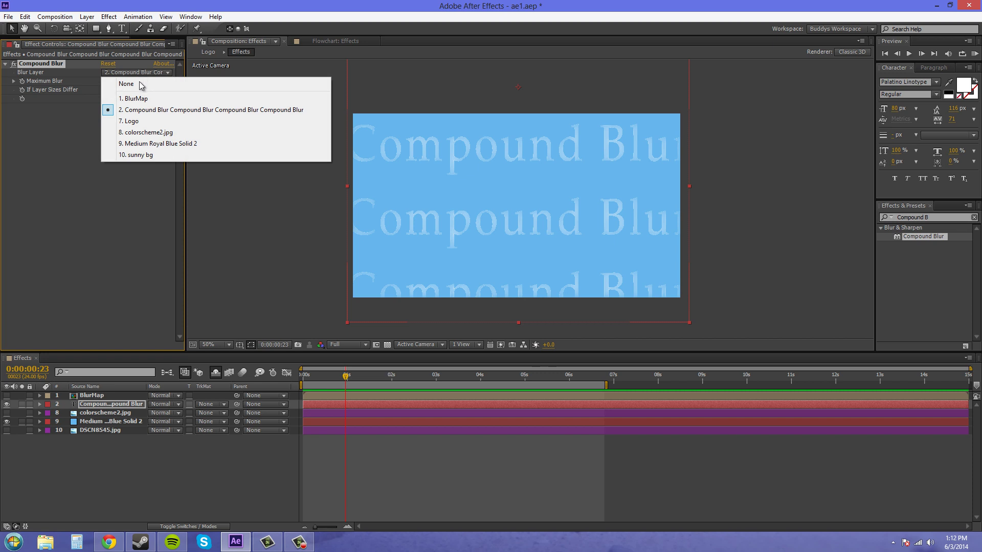
click(140, 99)
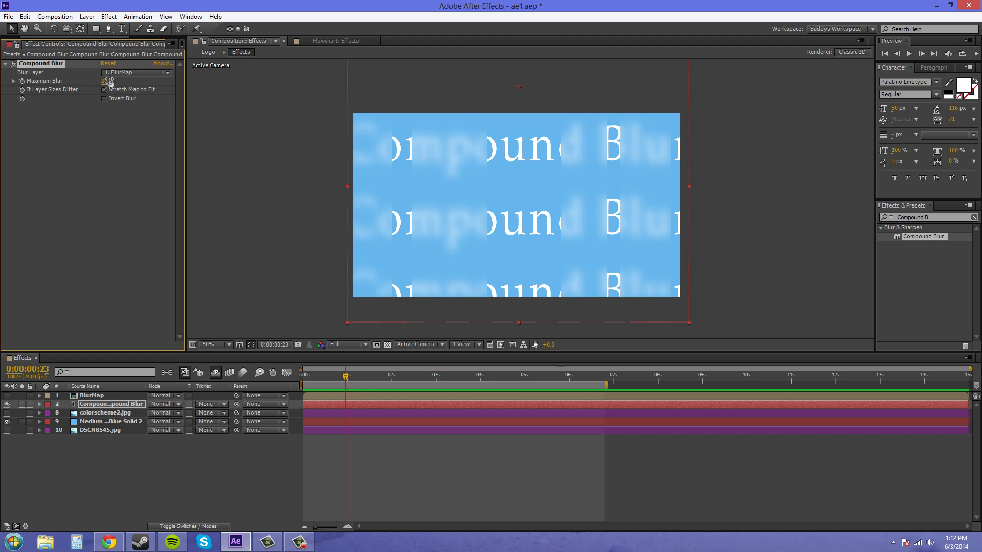
- Set Maximum Blur to 5.3, turn off Stretch Map to Fit, and enable Invert Blur
mouse_move(107, 85)
mouse_down()
mouse_move(99, 81)
mouse_move(119, 80)
mouse_move(99, 80)
mouse_move(109, 83)
mouse_up()
click(109, 81)
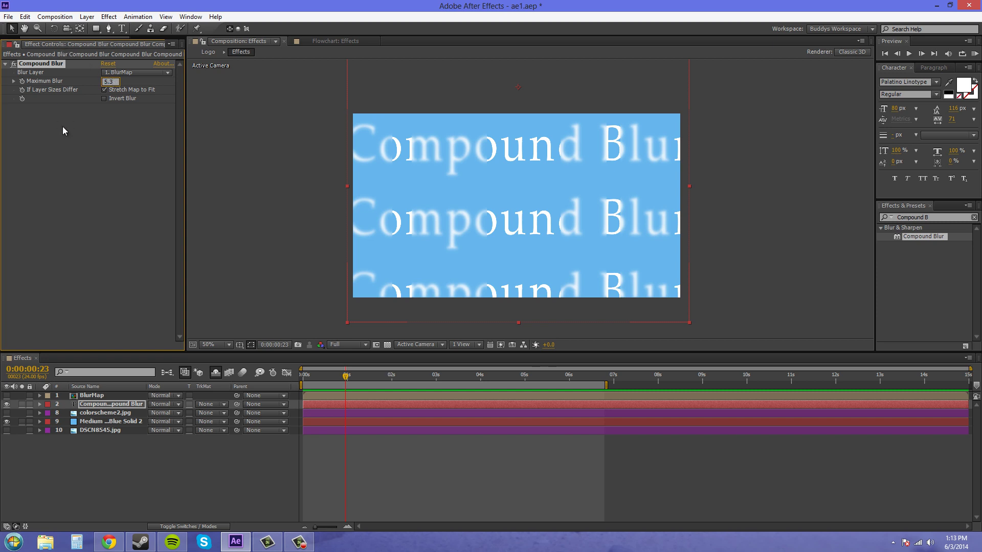
click(100, 164)
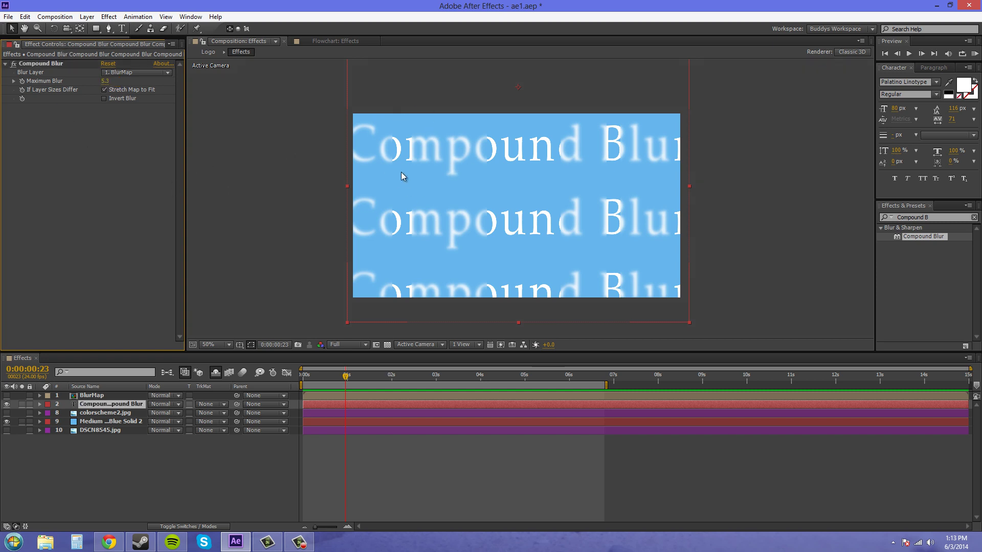
click(105, 89)
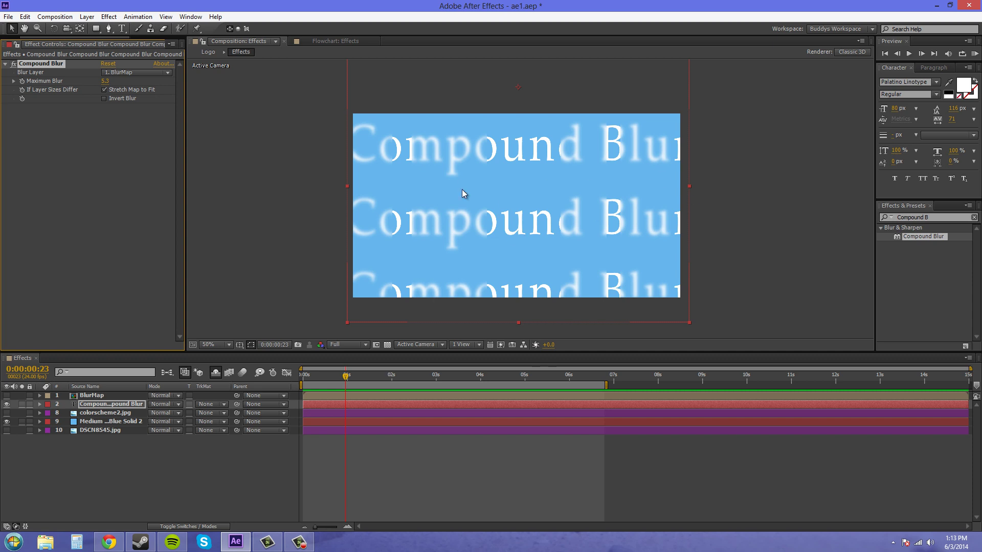
click(104, 99)
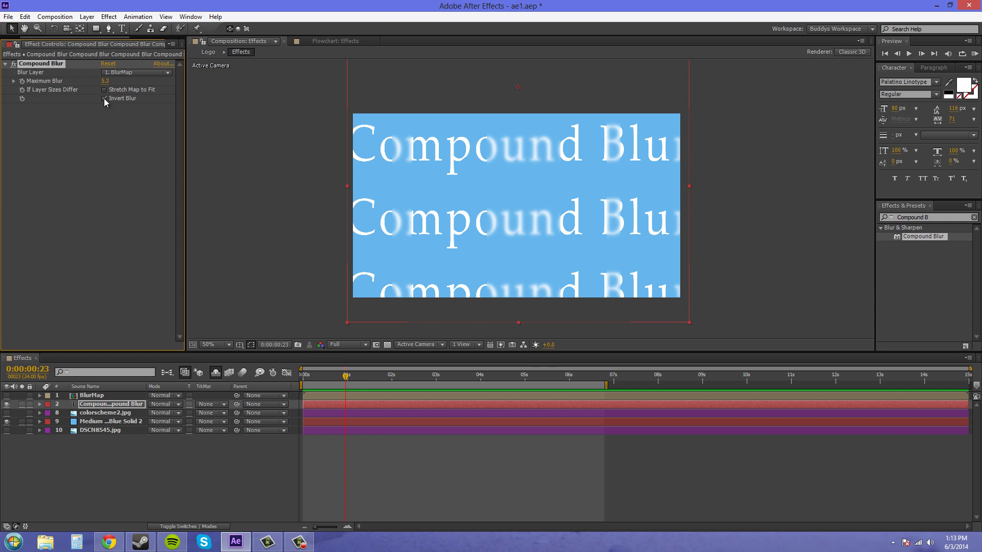
- Inside the BlurMap pre-comp, draw a tall thin mid-grey stripe left of centre, then return to Effects
click(98, 395)
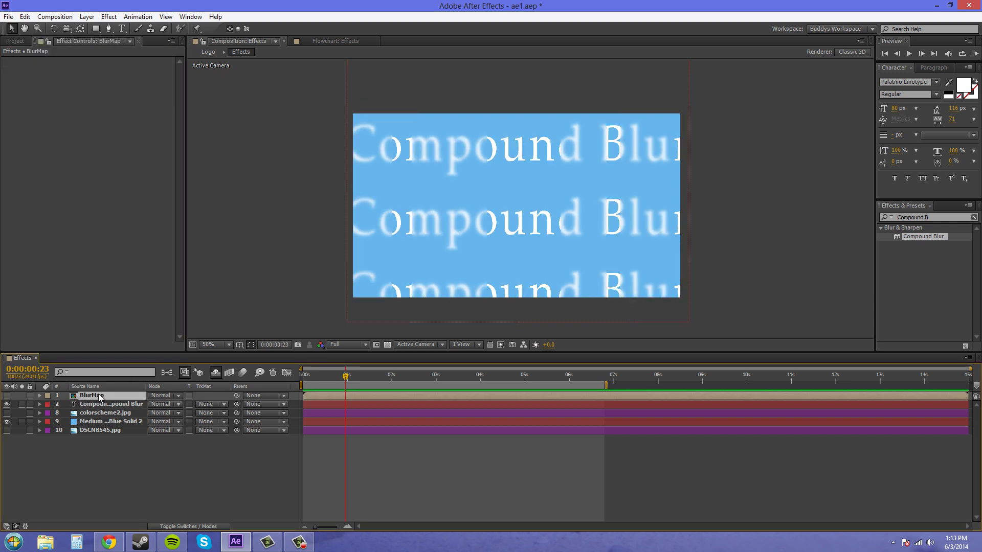
double_click(97, 396)
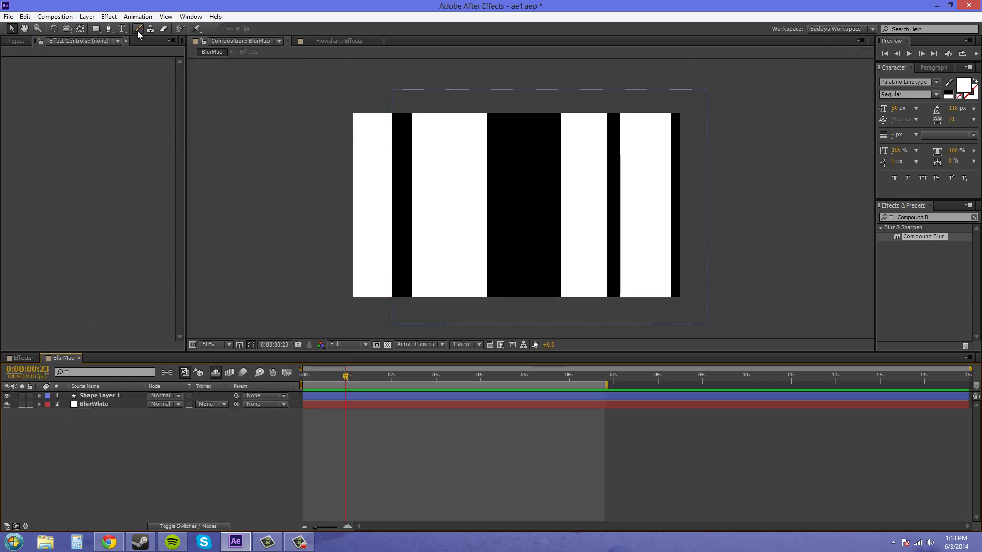
click(97, 29)
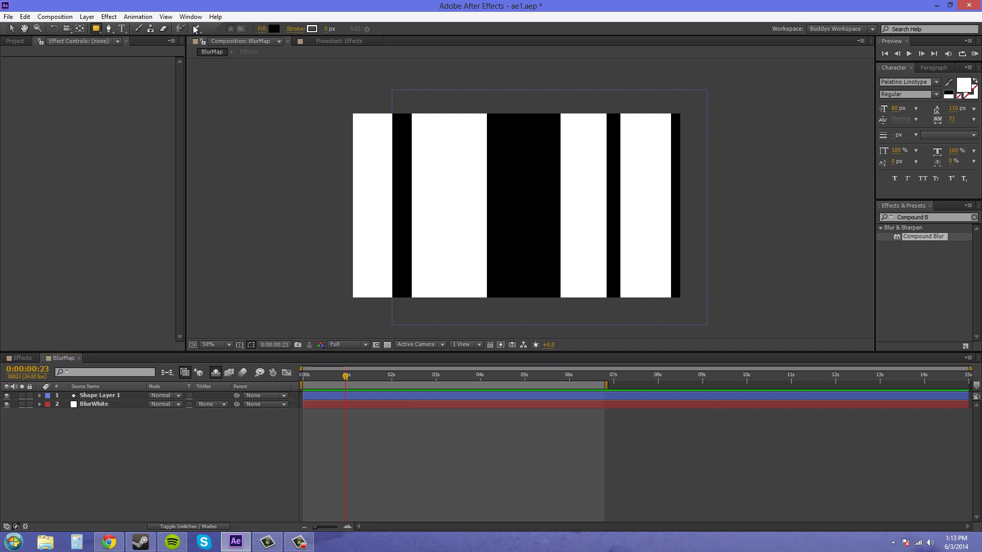
click(275, 29)
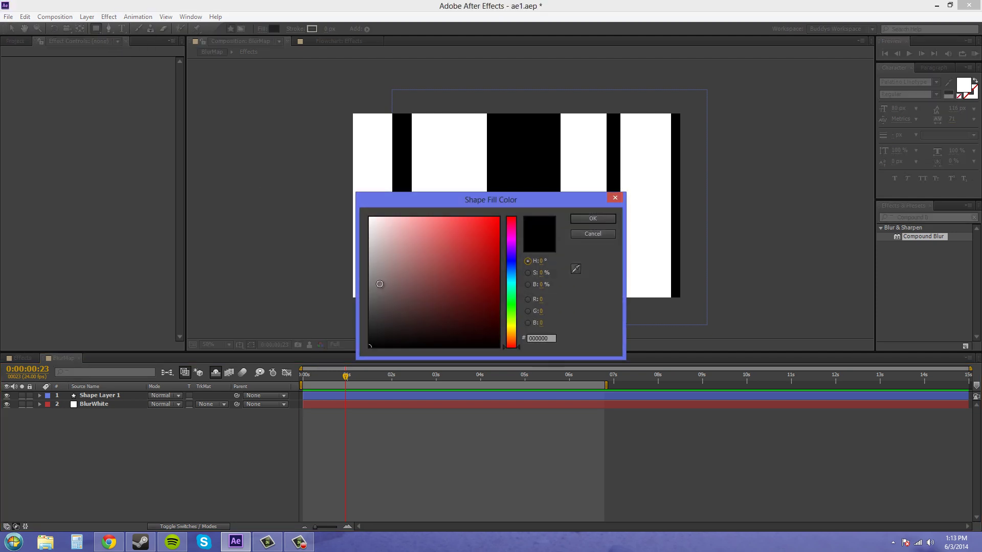
drag(379, 284, 358, 287)
click(588, 219)
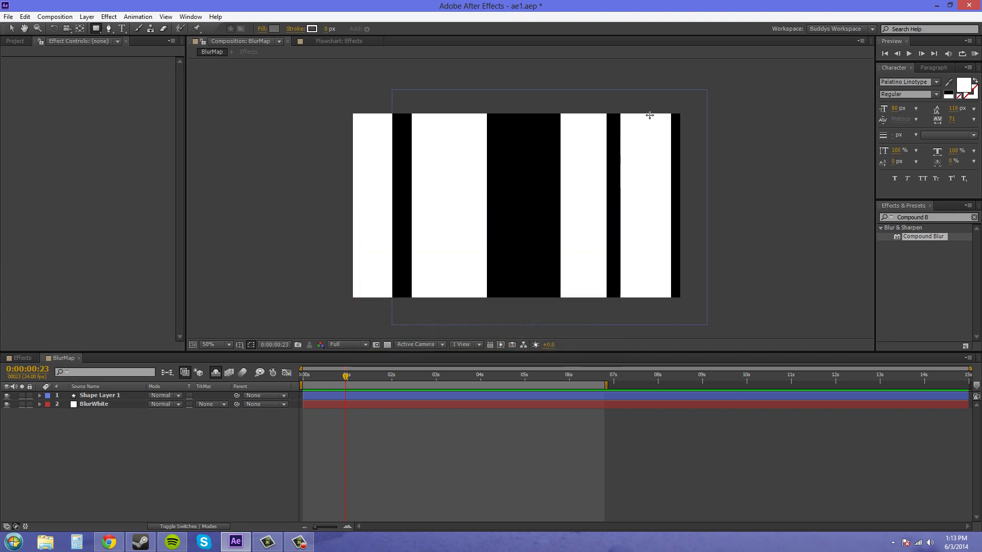
mouse_move(438, 72)
mouse_down()
mouse_move(449, 318)
mouse_move(476, 322)
mouse_move(457, 322)
mouse_up()
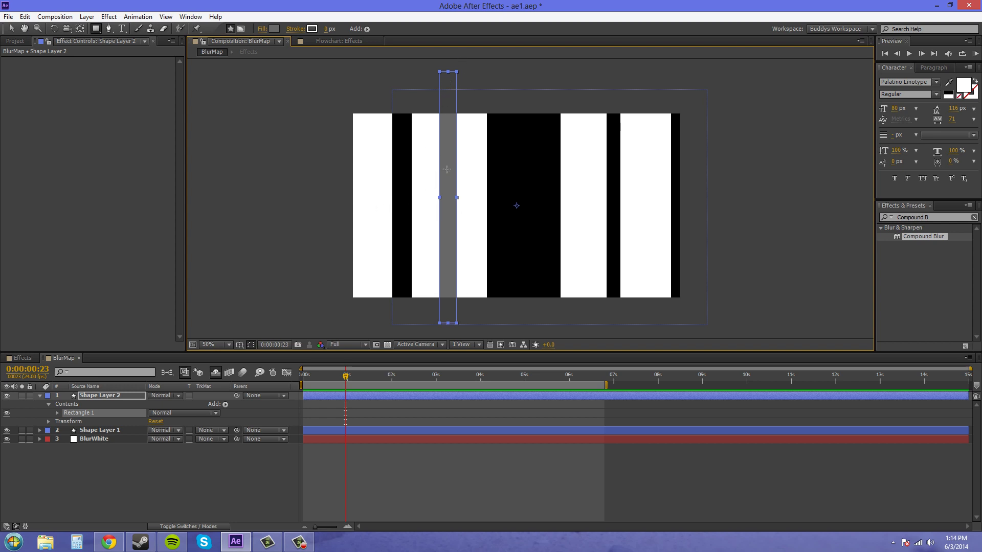
click(117, 471)
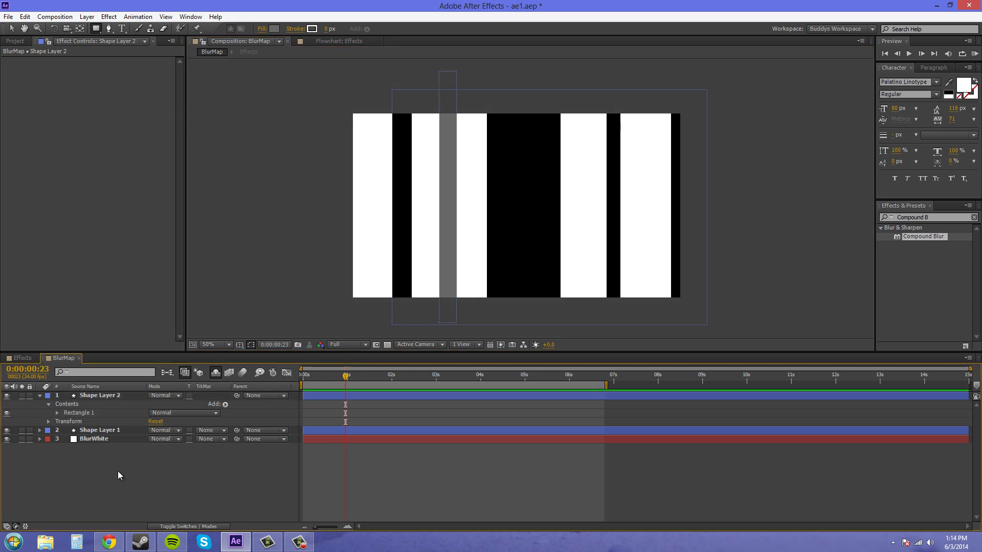
- Back in the Effects comp, turn on Invert Blur for the text layer's Compound Blur
click(23, 358)
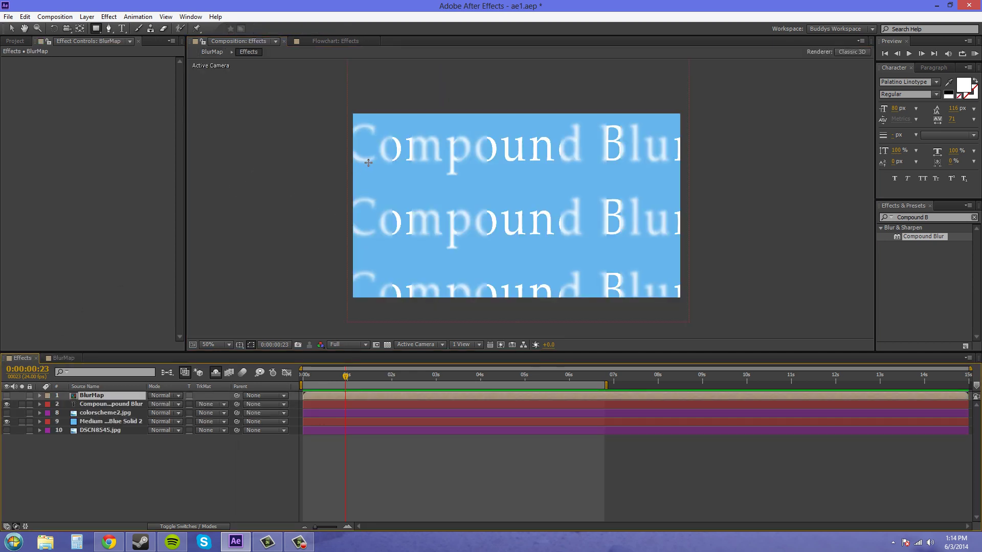
click(15, 42)
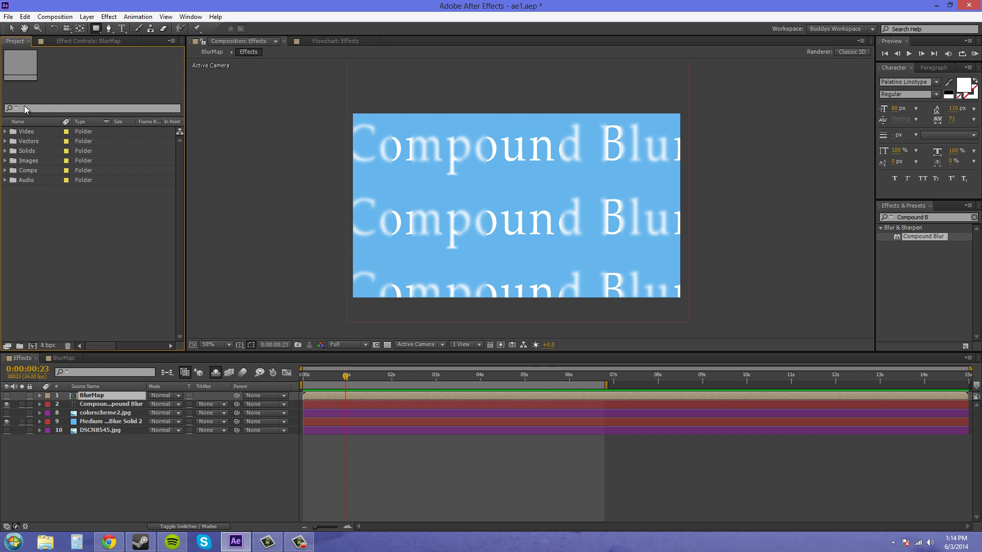
click(66, 42)
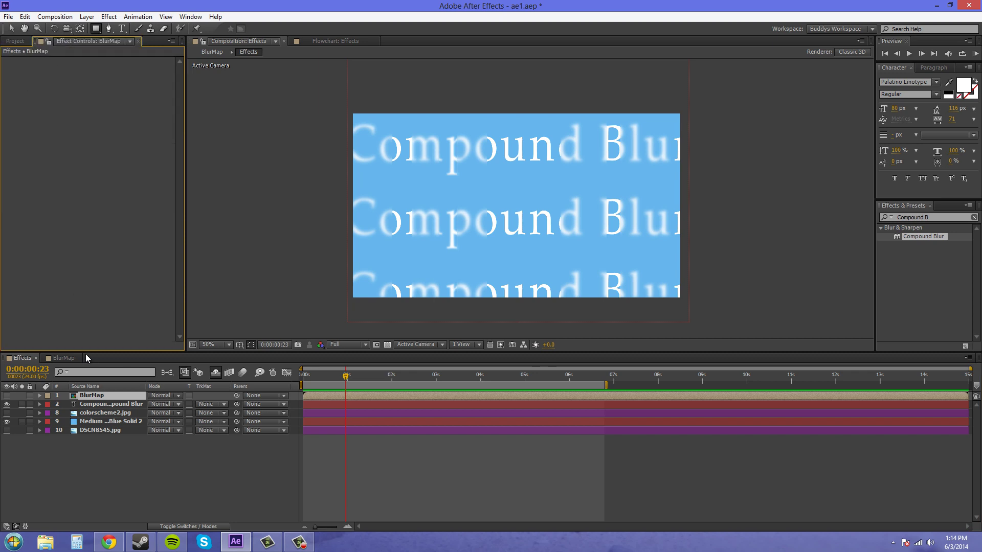
click(102, 405)
click(104, 98)
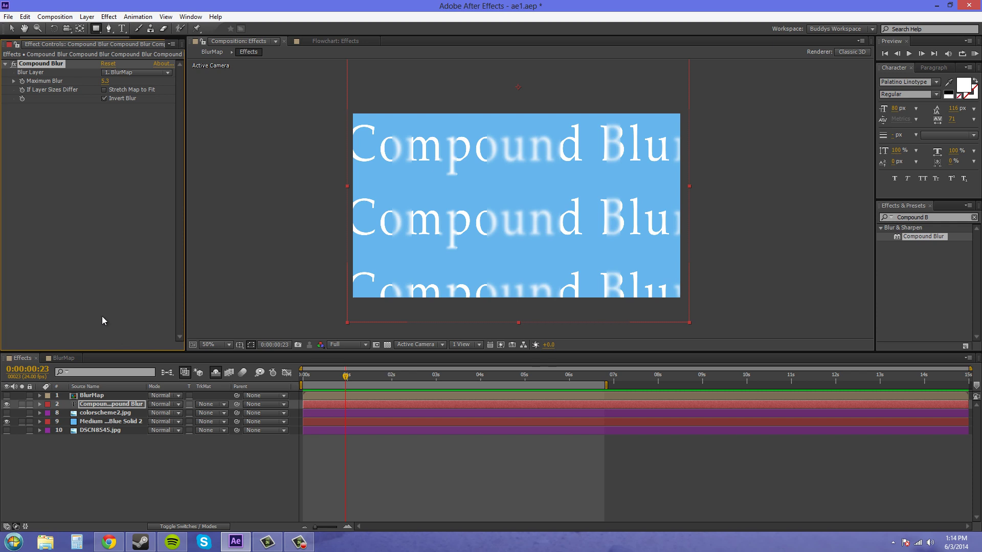
- Make the BlurMap layer visible and set its Opacity to 100%
click(6, 396)
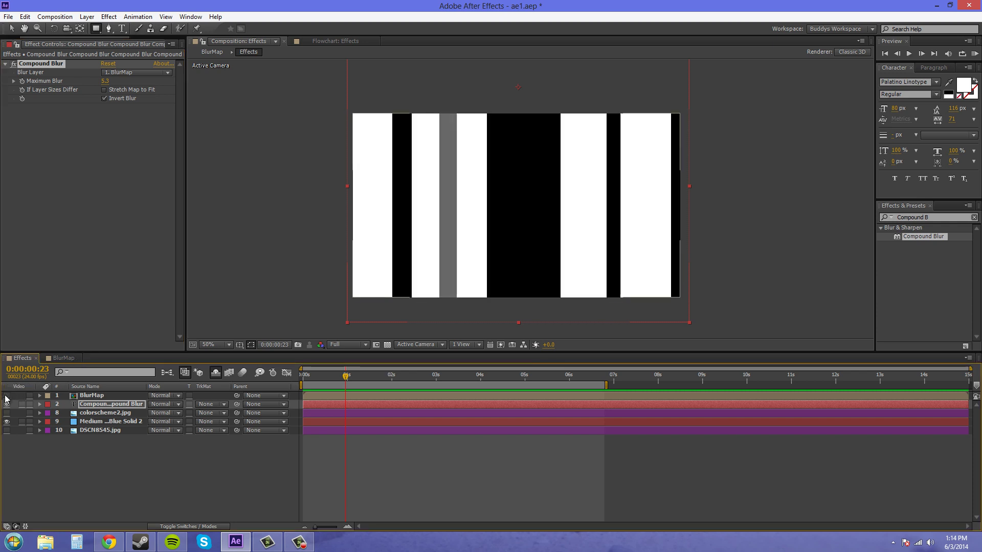
click(6, 395)
click(6, 396)
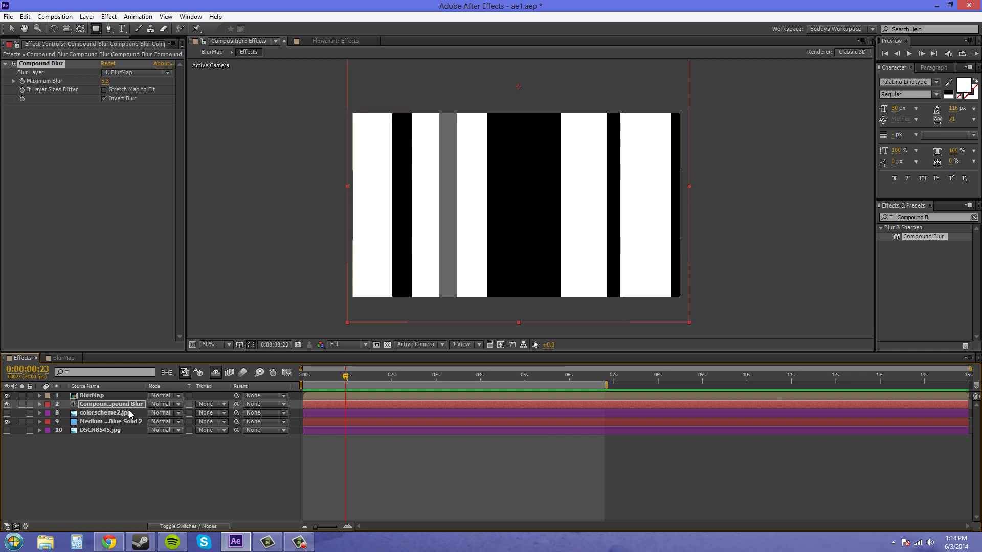
click(105, 396)
key(t)
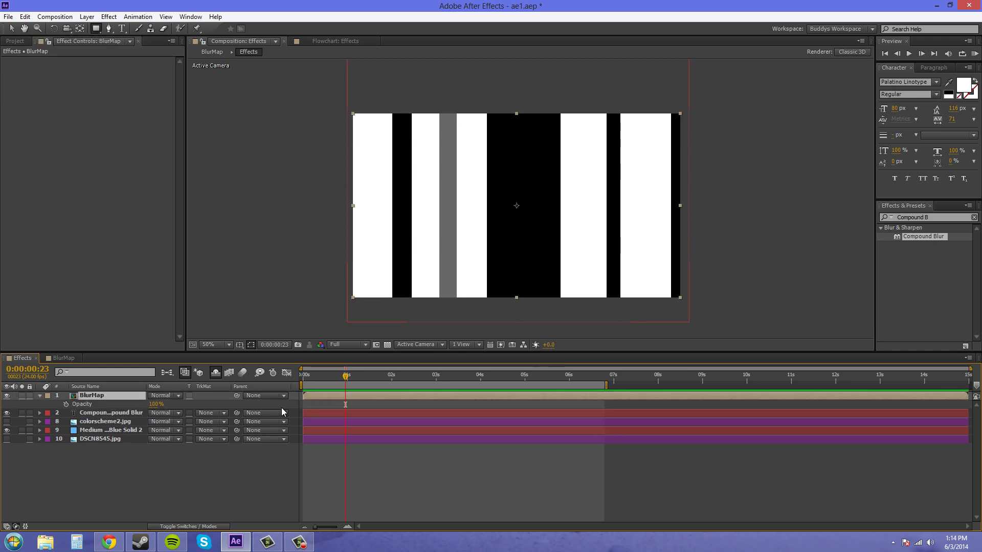
drag(154, 404, 112, 405)
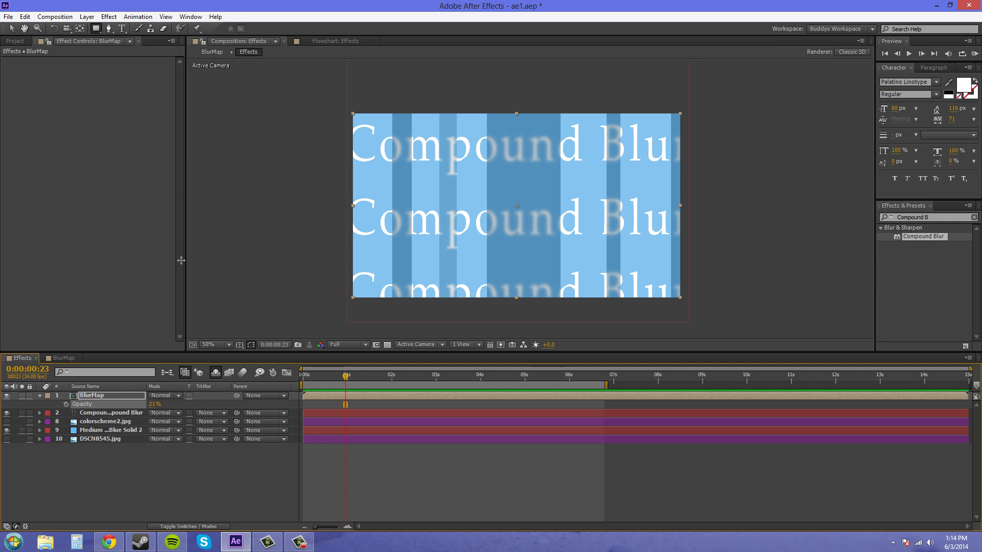
click(153, 404)
text(100)
click(185, 478)
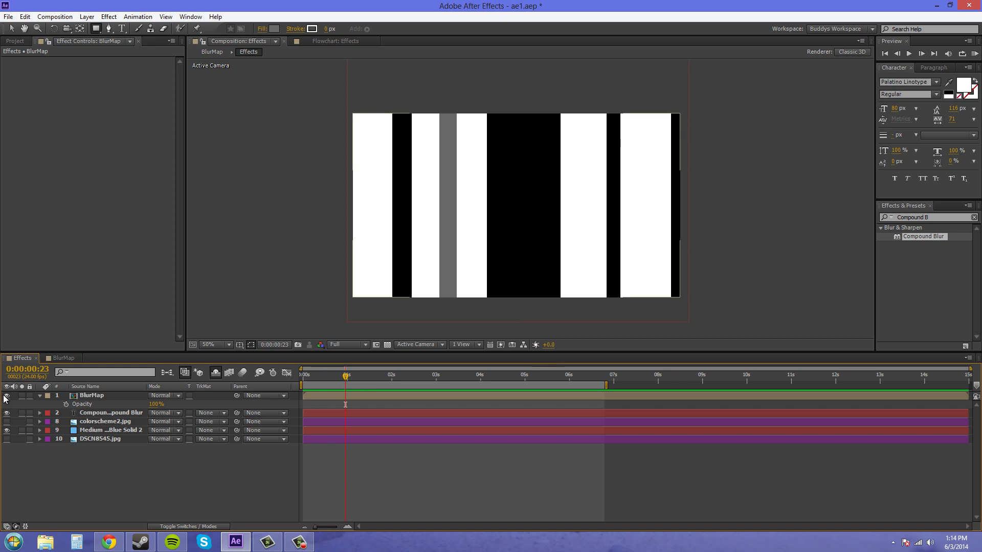
- Turn off BlurMap's visibility so only the selectively blurred text shows
click(6, 397)
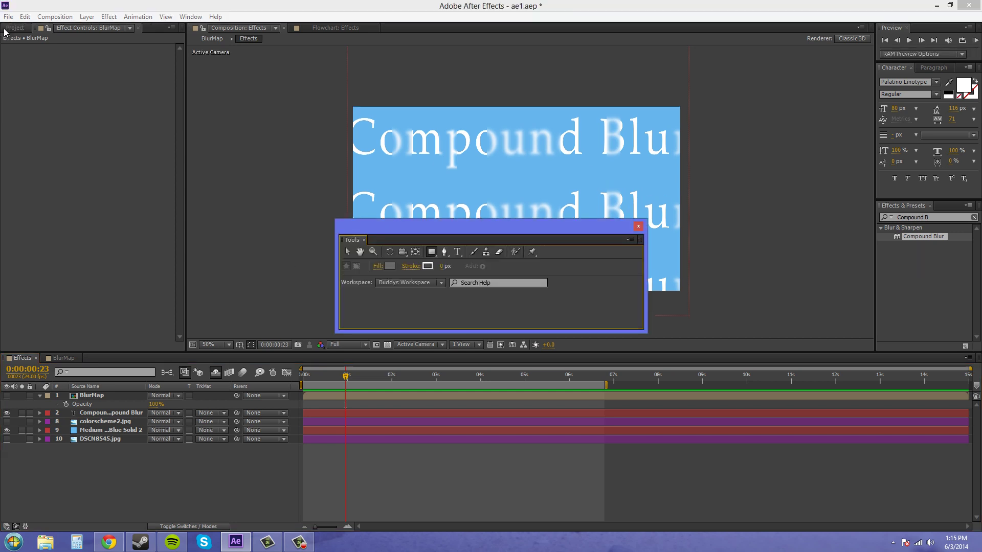
click(4, 30)
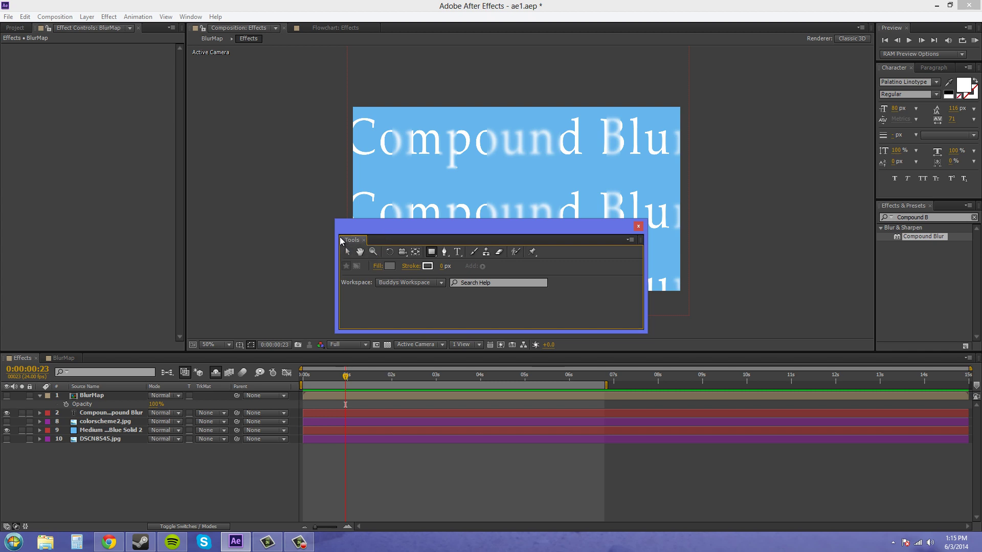
drag(342, 239, 61, 24)
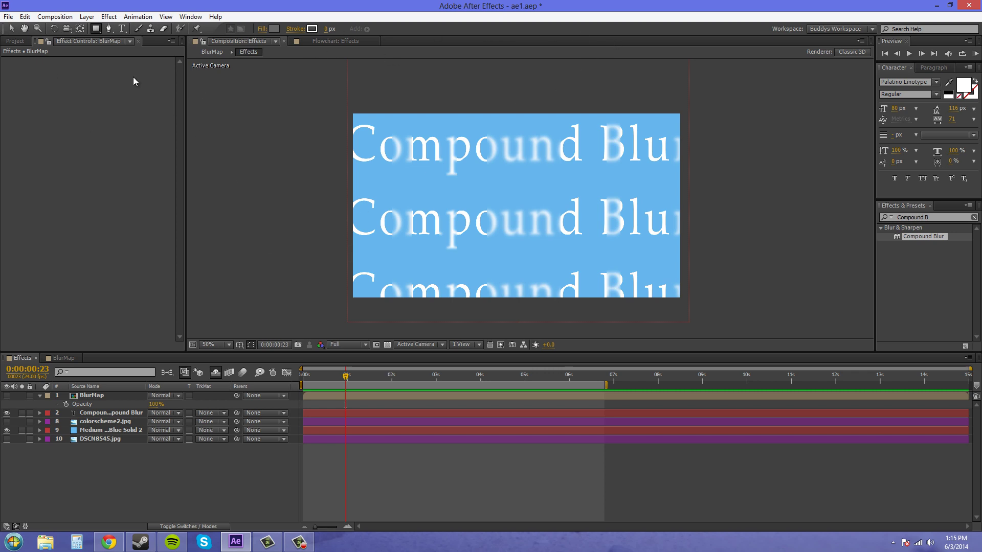
- Switch from the Rectangle tool back to the Selection tool
click(11, 28)
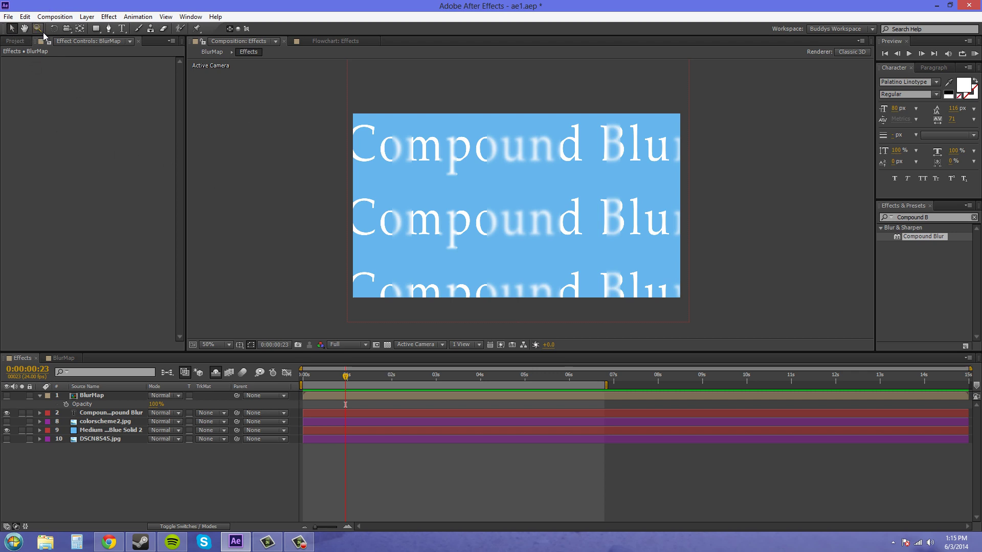